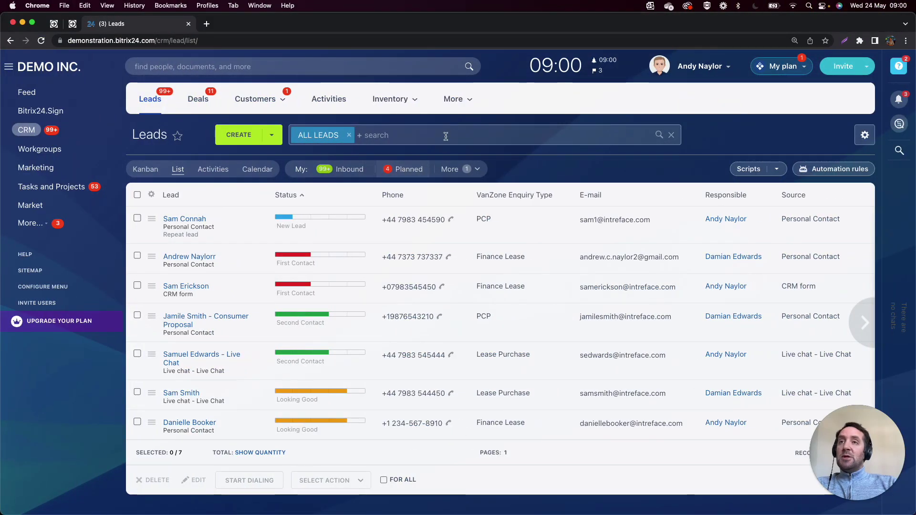
Reach the Custom Fields overview through CRM settings and Form and report settings.
click(454, 99)
mouse_move(473, 212)
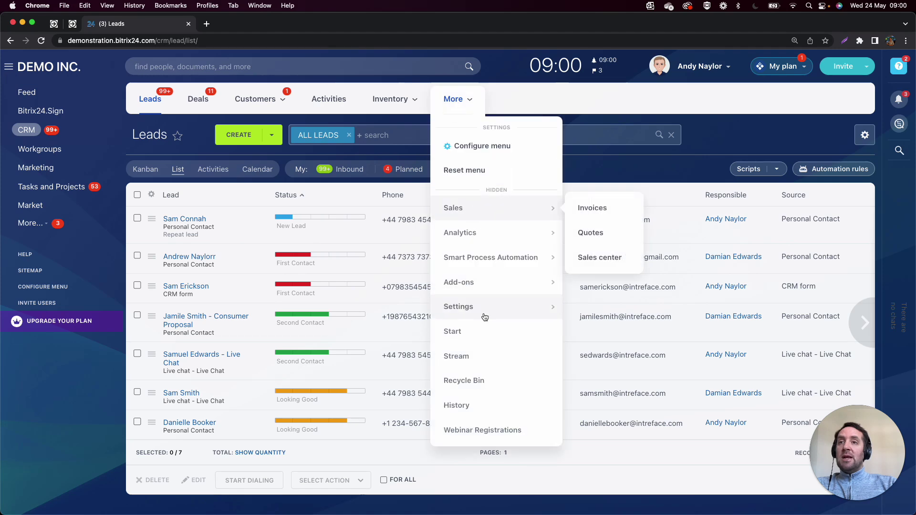
mouse_move(486, 311)
click(603, 311)
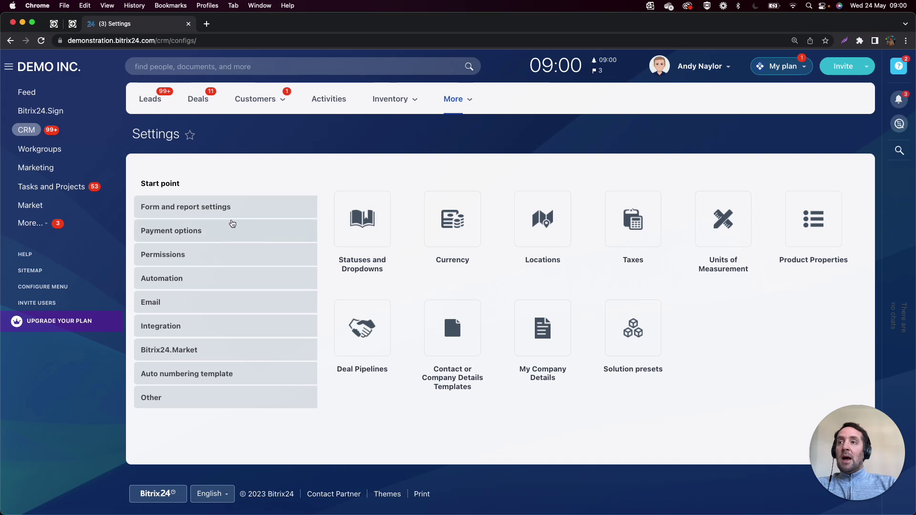
click(219, 216)
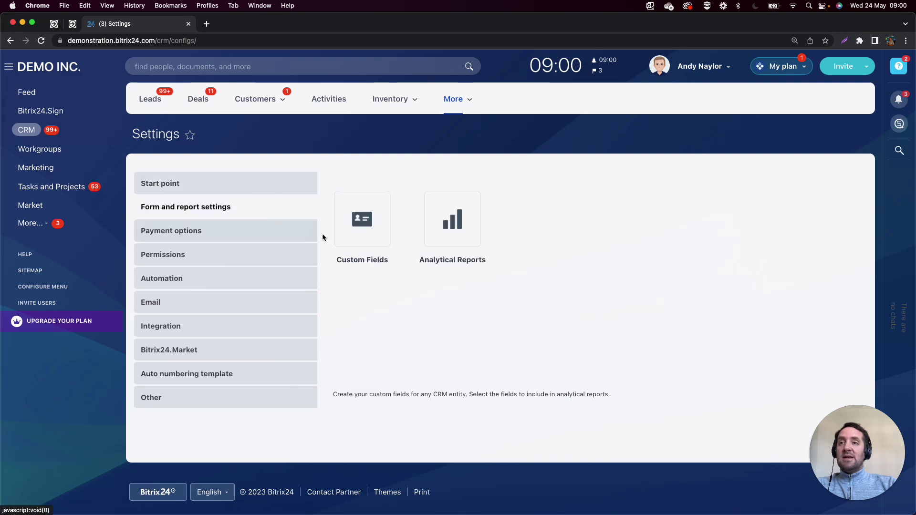
click(361, 230)
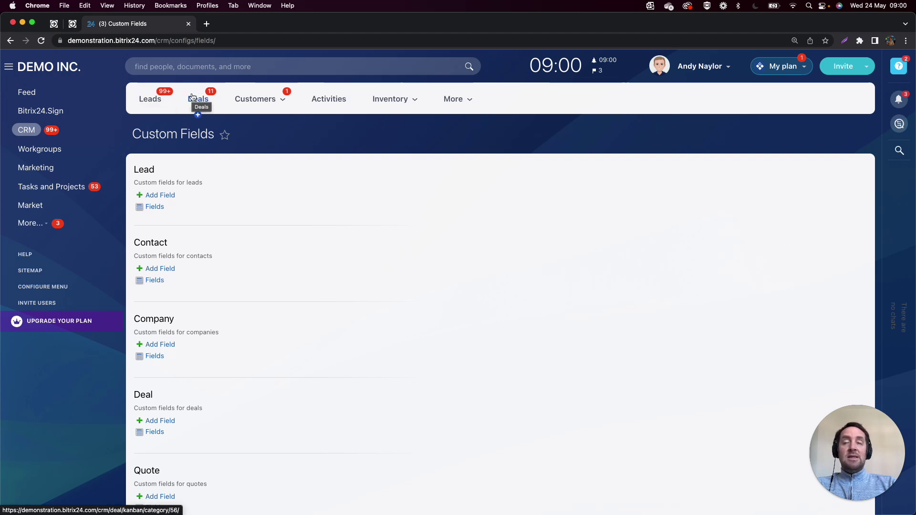
Return to the Leads list and glance at its import/export actions menu.
click(236, 101)
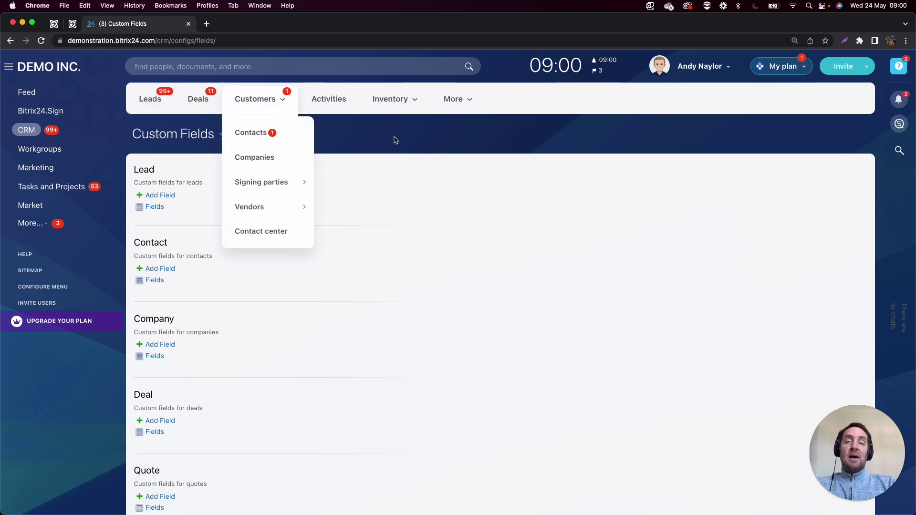
click(157, 98)
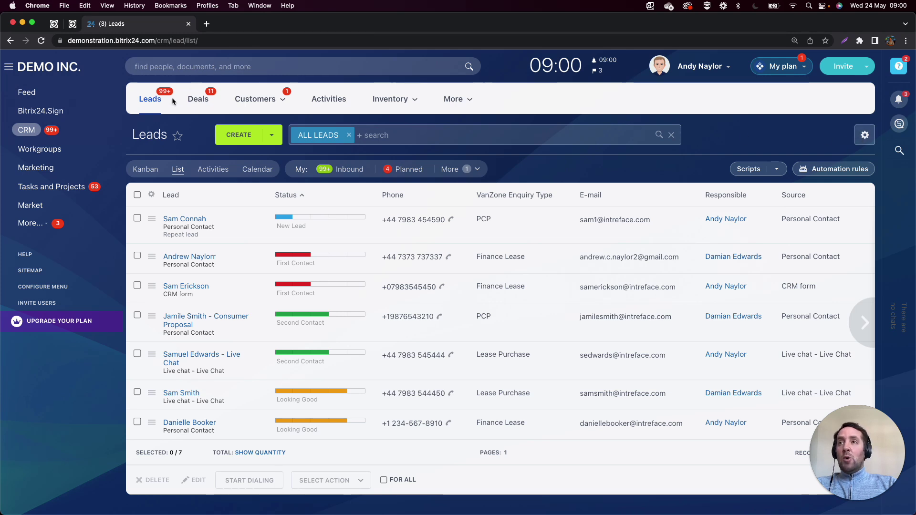
click(866, 136)
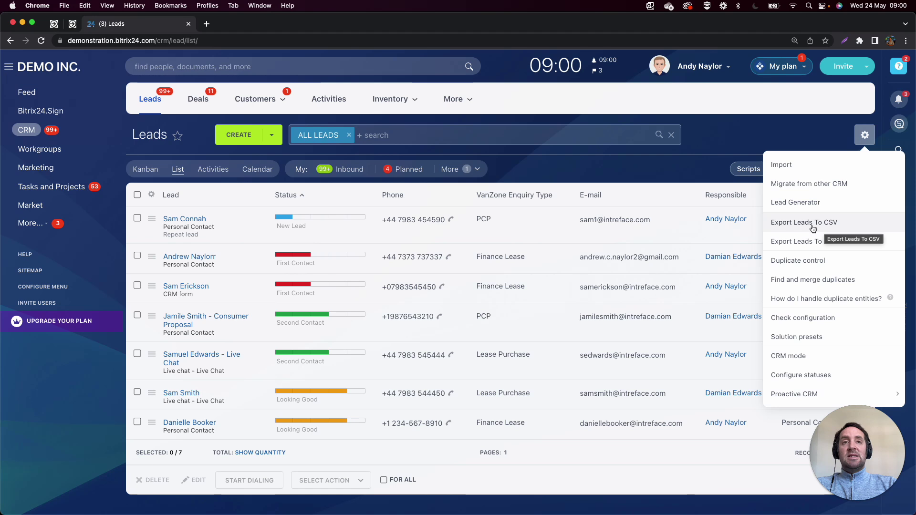
click(563, 184)
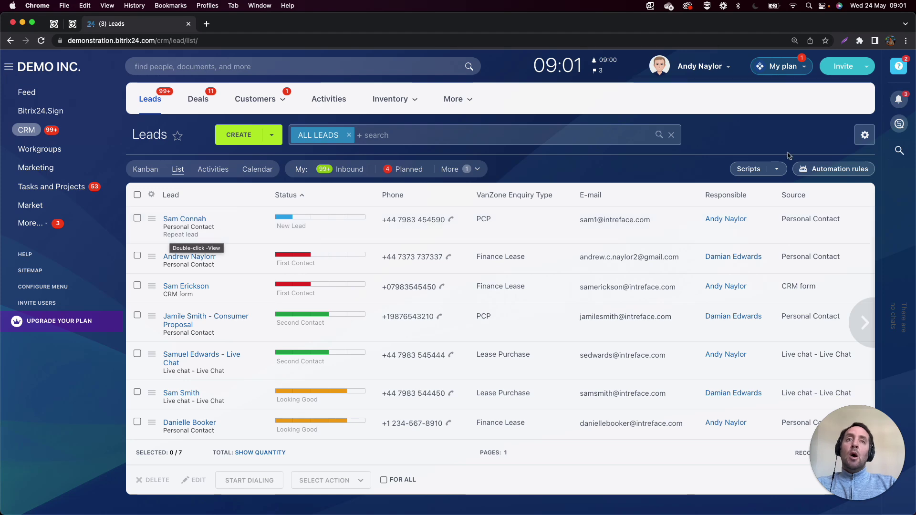
Open Export Leads To CSV, tick Export all lead fields, and close it without exporting.
click(864, 135)
click(813, 224)
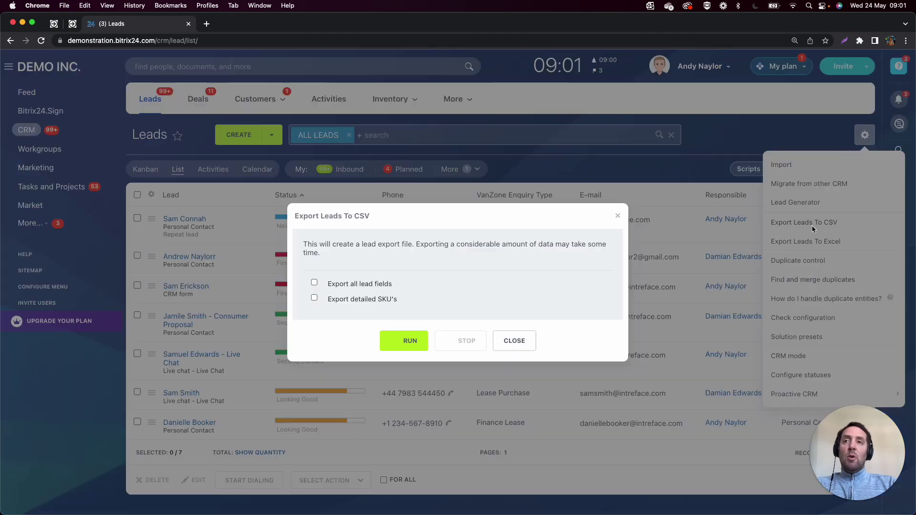
click(367, 288)
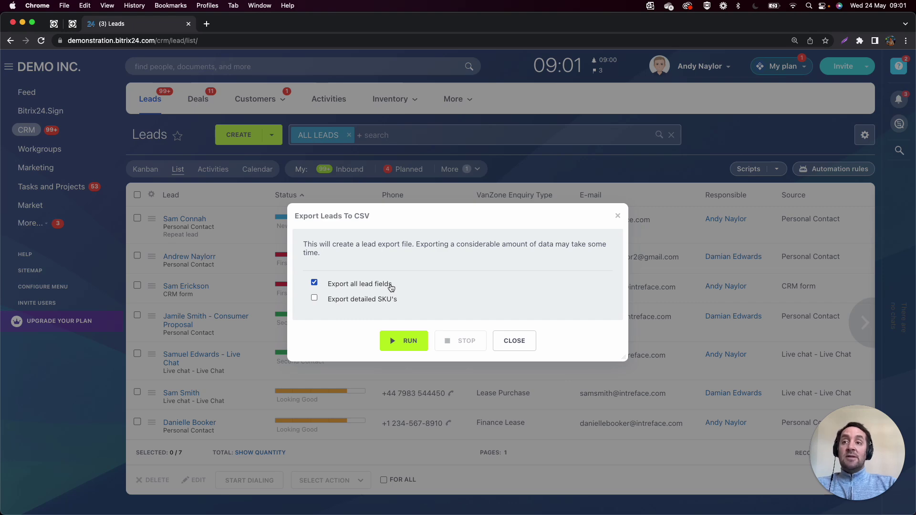
click(510, 345)
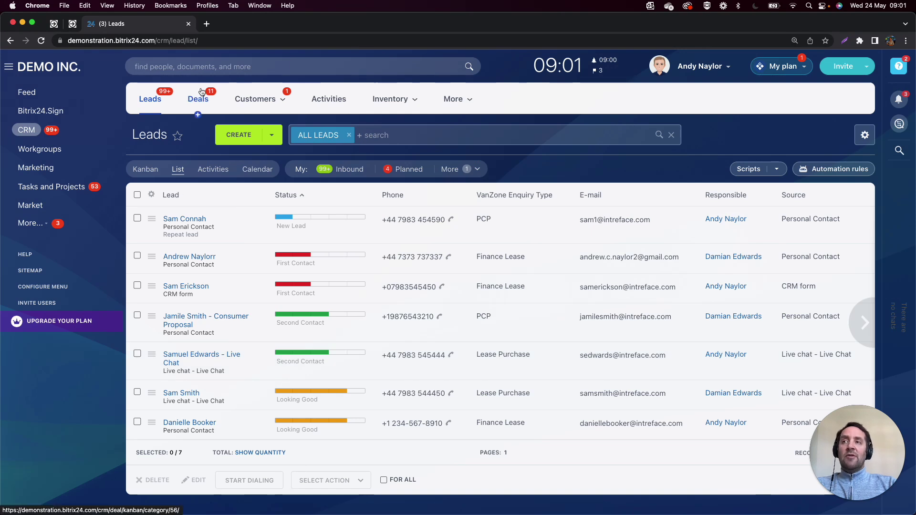
mouse_move(234, 84)
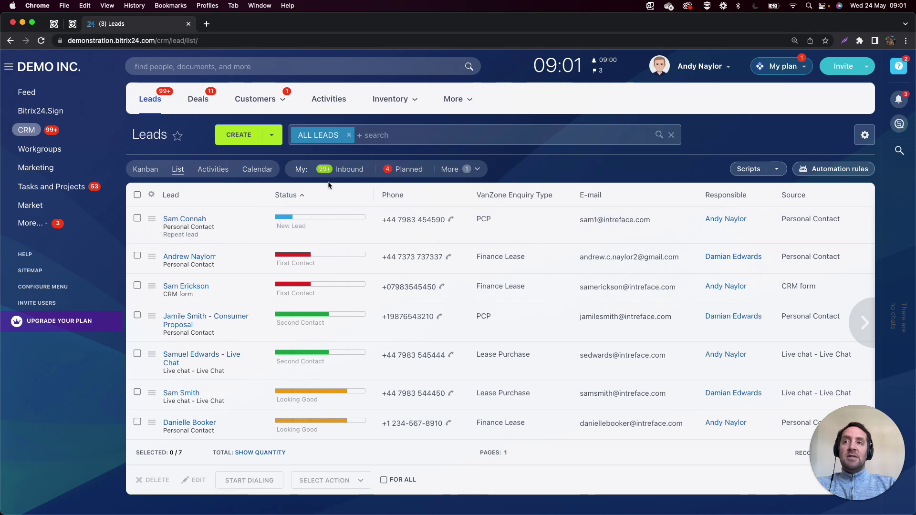
key(ctrl+Left)
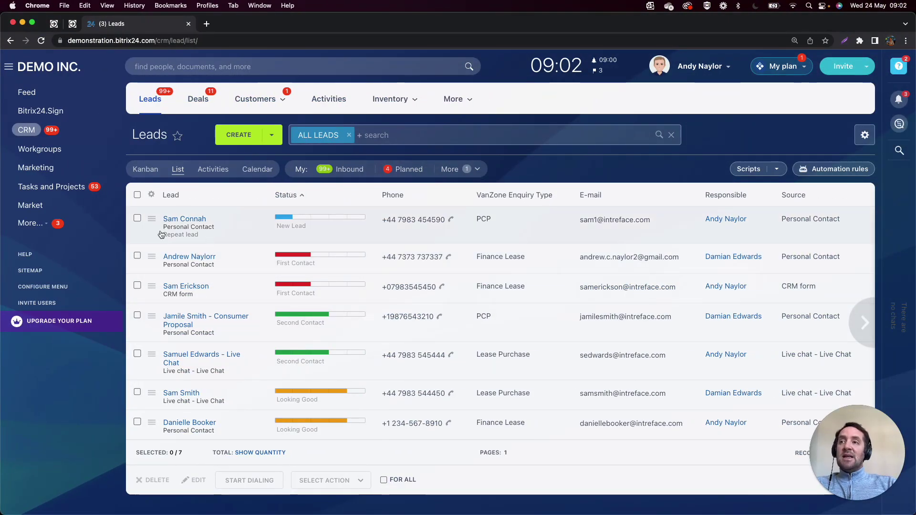
Look through the first two lead cards from the Leads list and close each one.
click(187, 220)
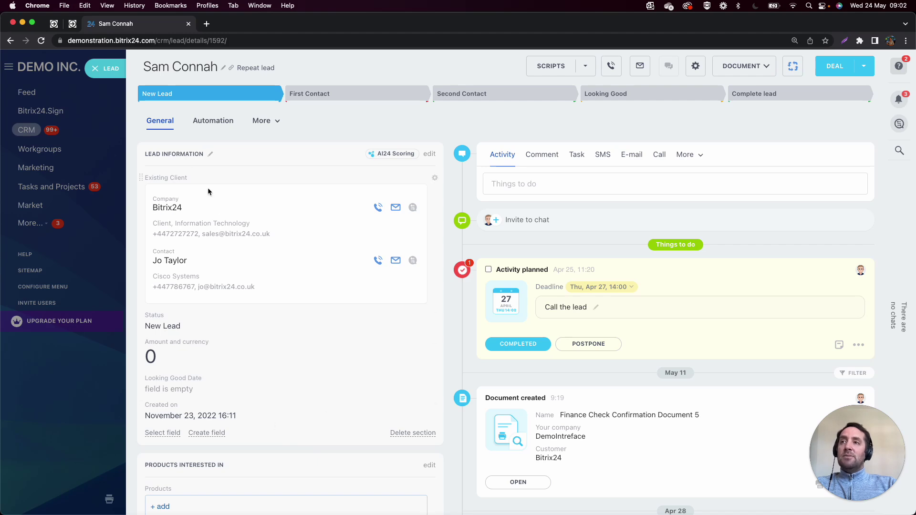
scroll(200, 173, down, 2)
scroll(200, 173, down, 8)
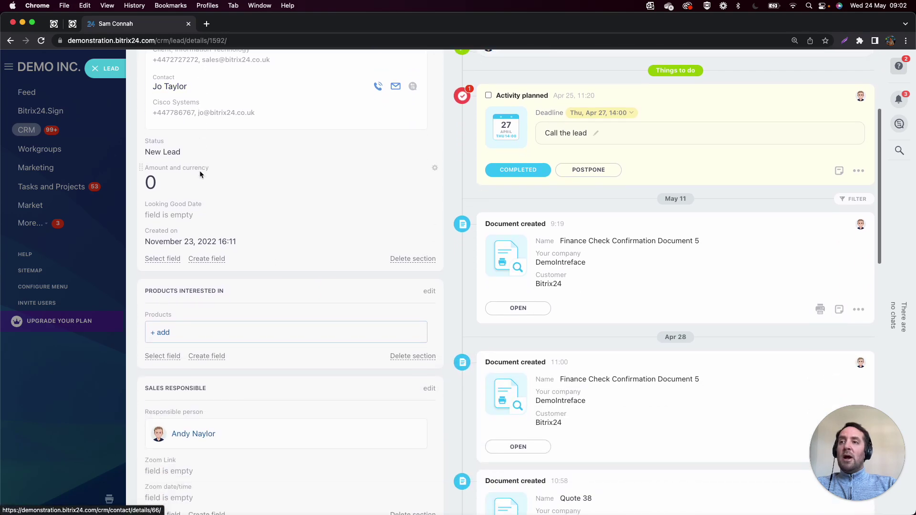
scroll(200, 173, up, 10)
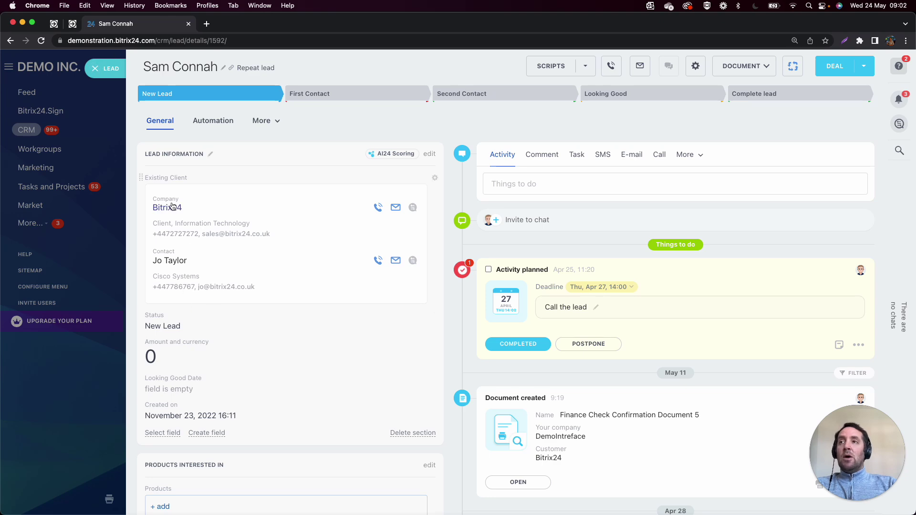
click(96, 69)
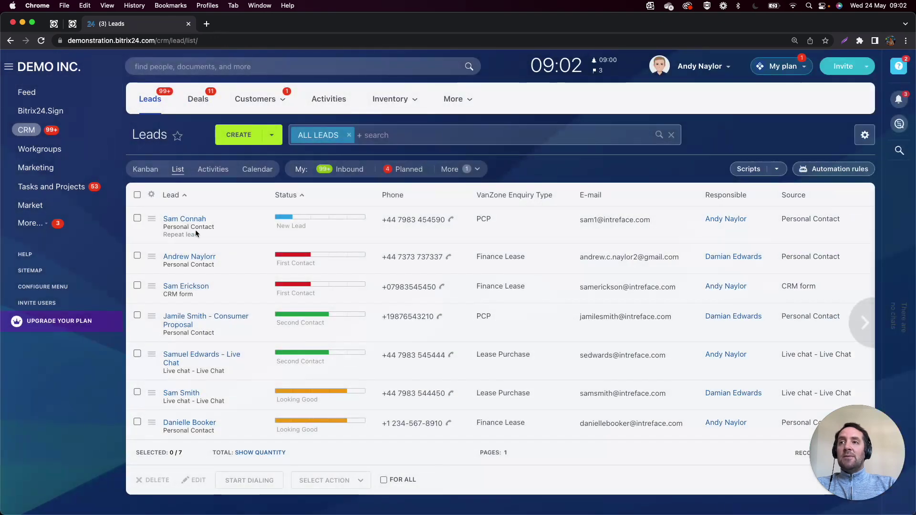
click(208, 257)
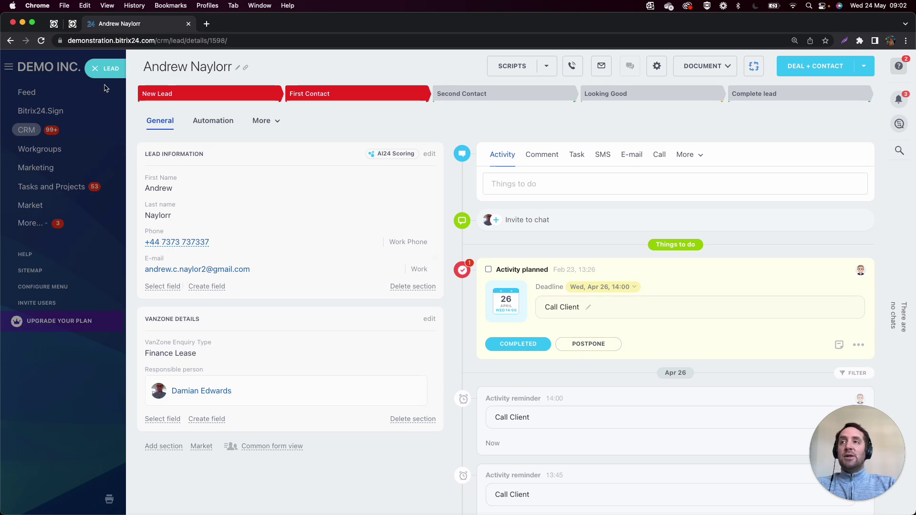
click(95, 70)
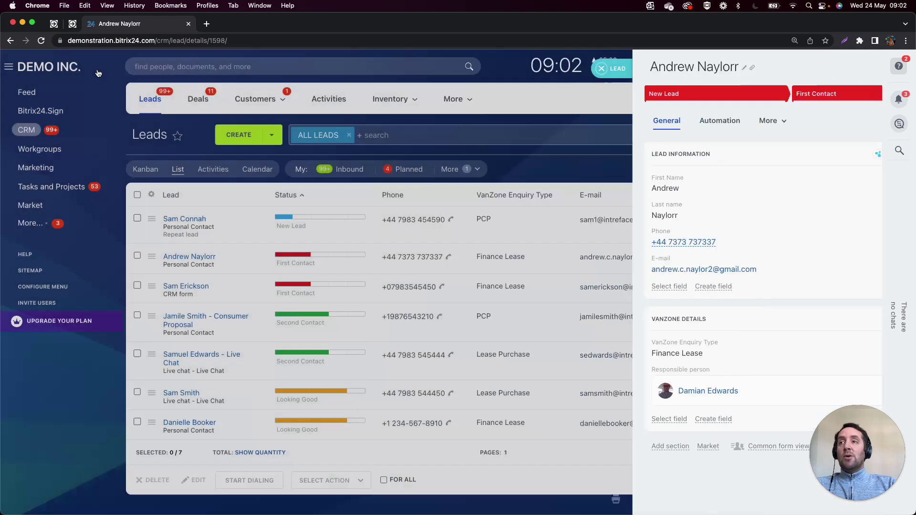
Open the Bitrix24 company's card from the Companies list, look it over, and close it.
mouse_move(260, 98)
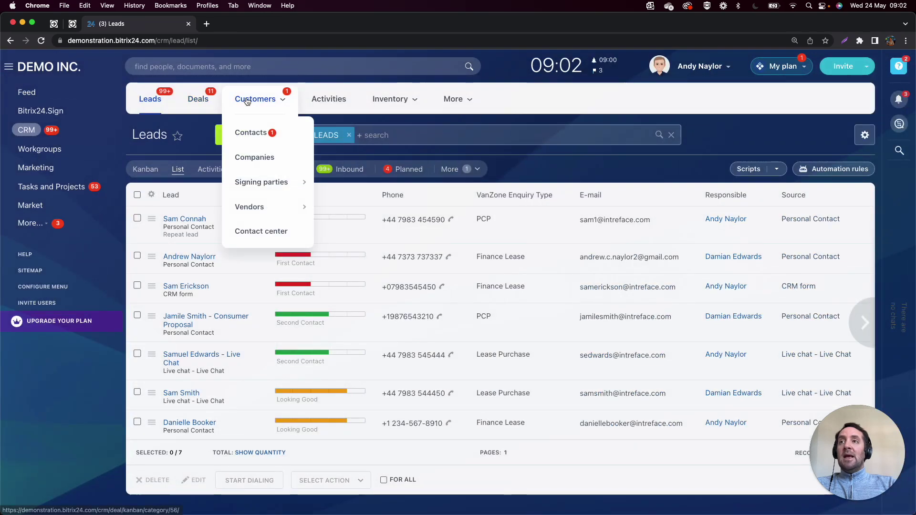
click(257, 156)
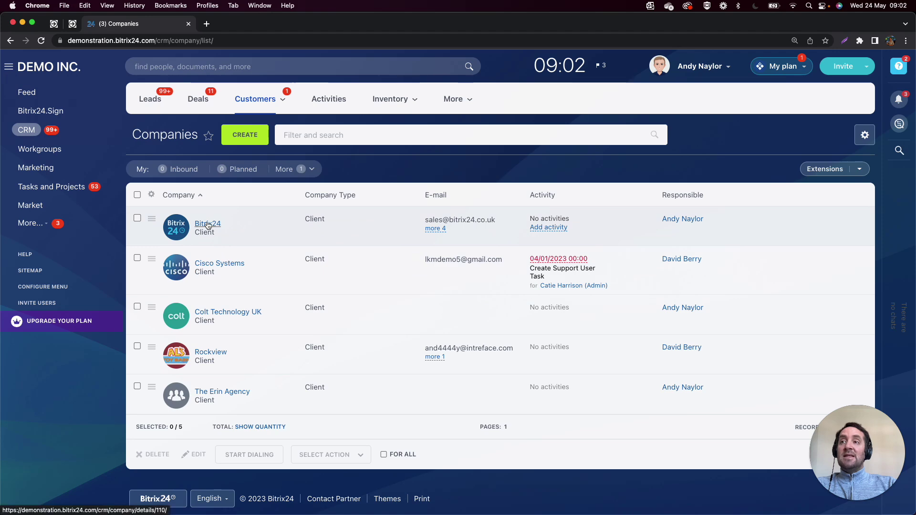
click(207, 225)
scroll(227, 312, down, 5)
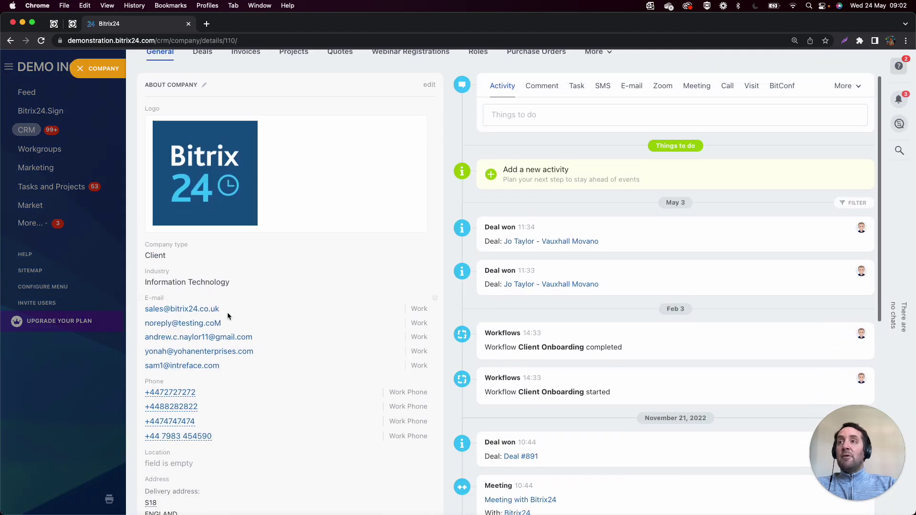
scroll(227, 312, down, 5)
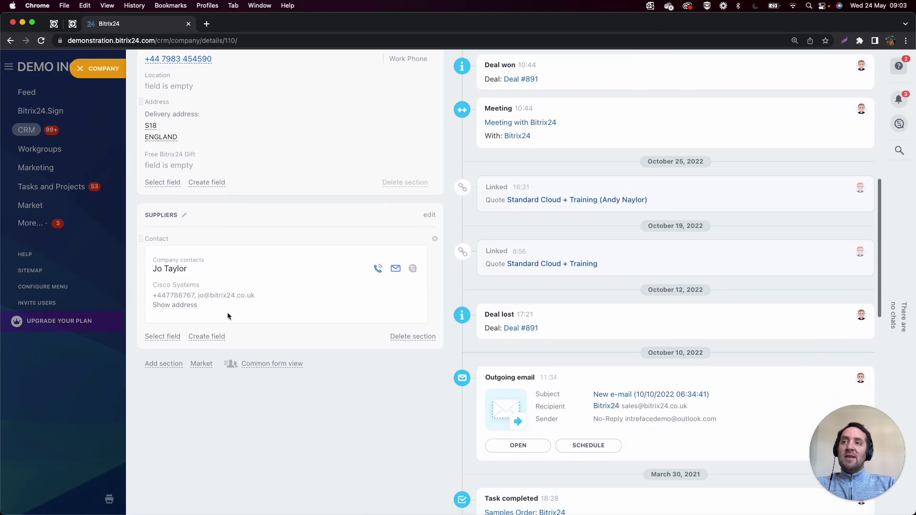
scroll(239, 282, up, 10)
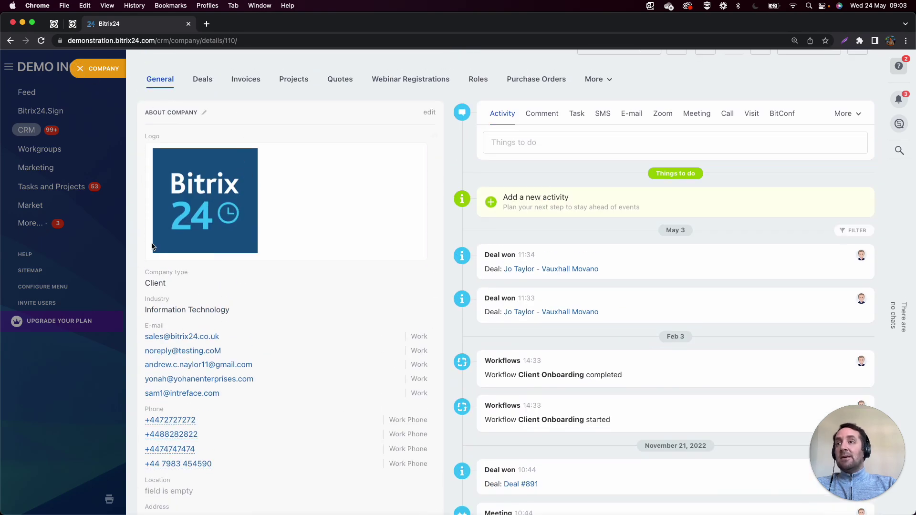
click(80, 69)
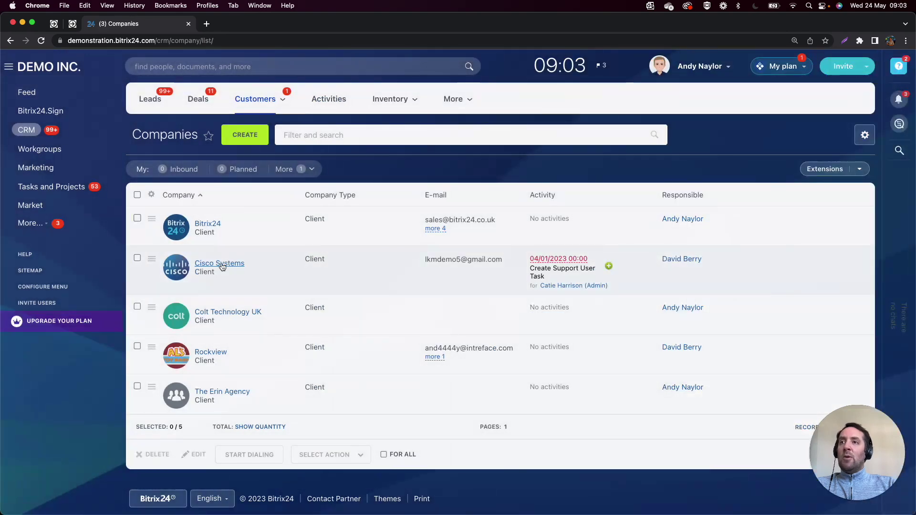
Review the first contact's card, dismissing the duplicate notice and form view options, then go to Deals.
mouse_move(251, 97)
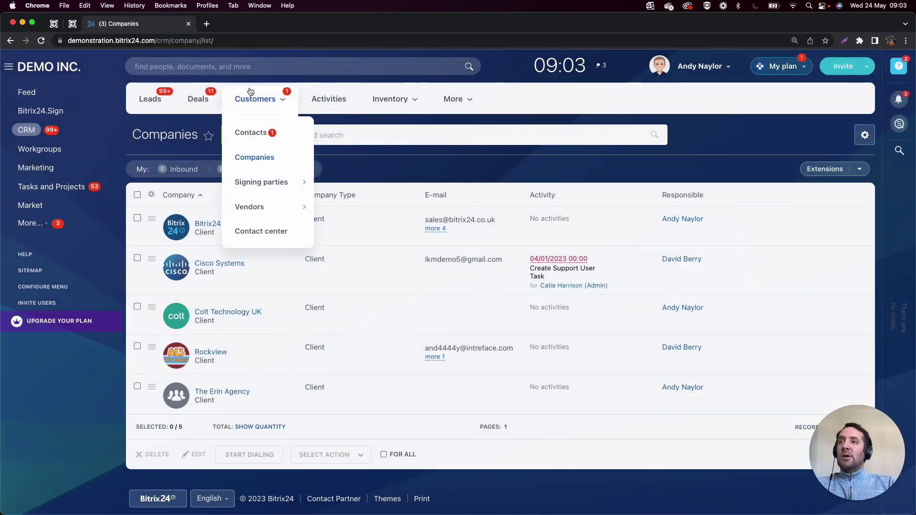
click(260, 136)
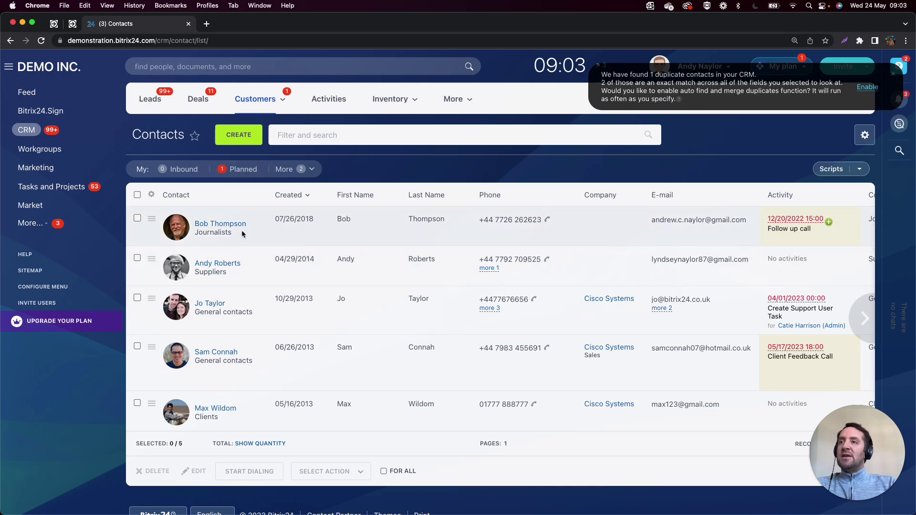
click(228, 224)
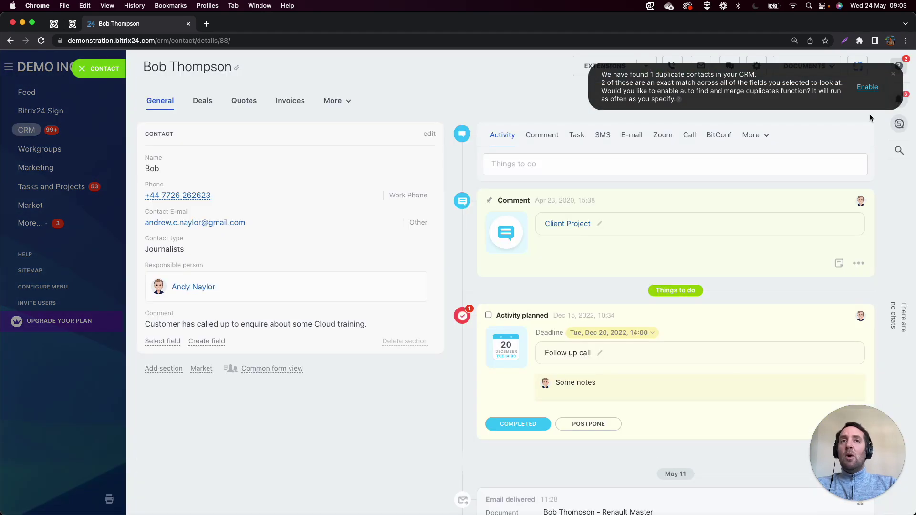
click(894, 77)
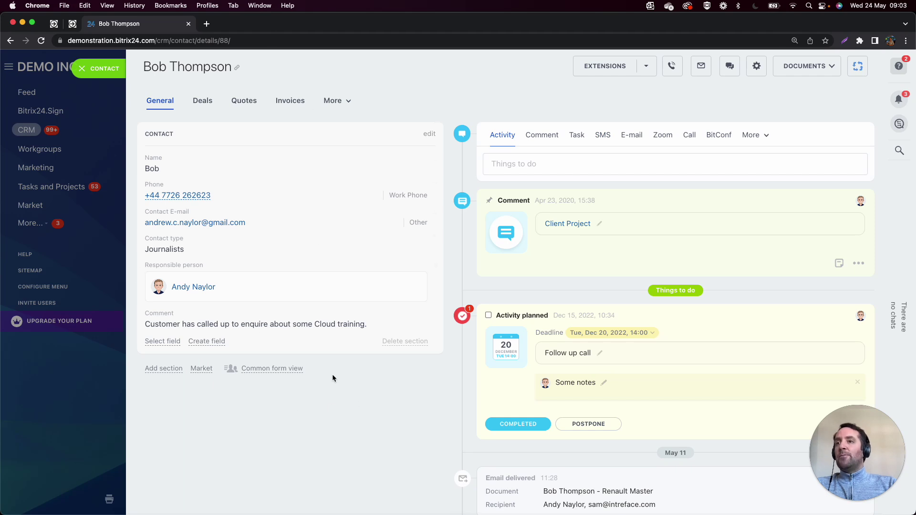
click(280, 369)
click(195, 431)
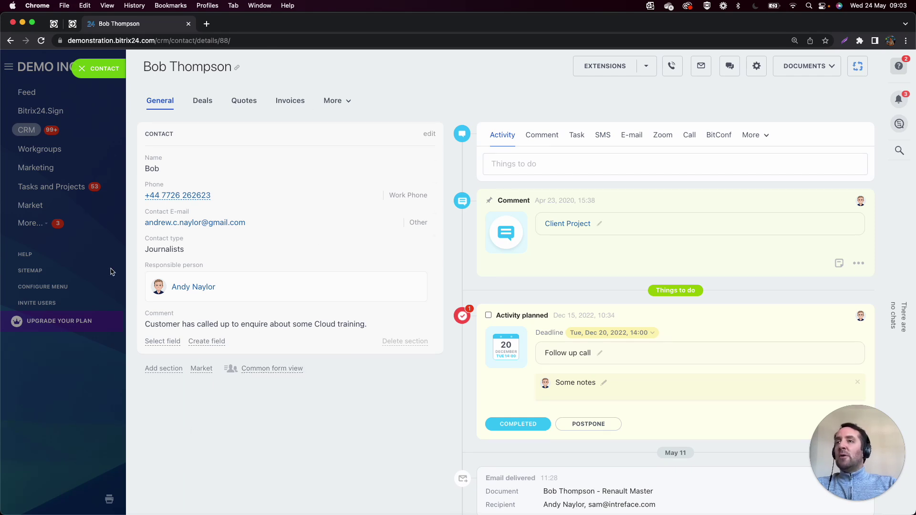
click(84, 71)
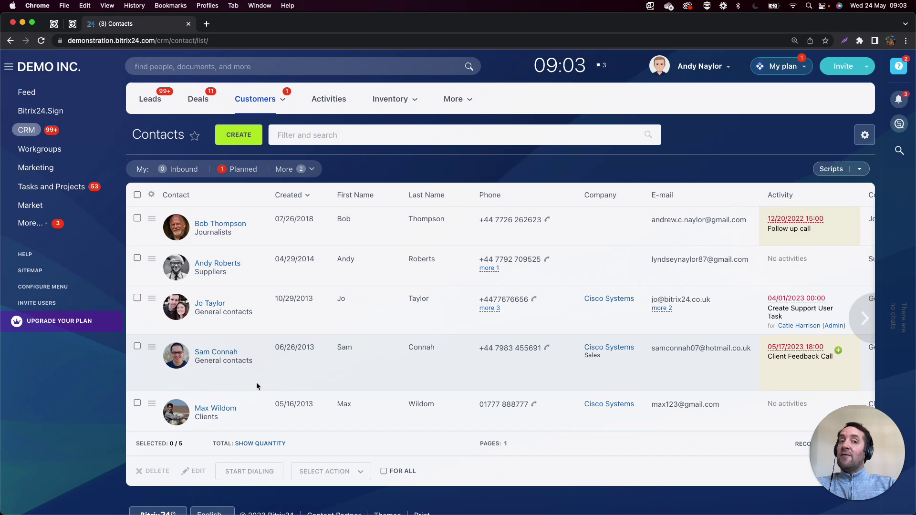
click(203, 102)
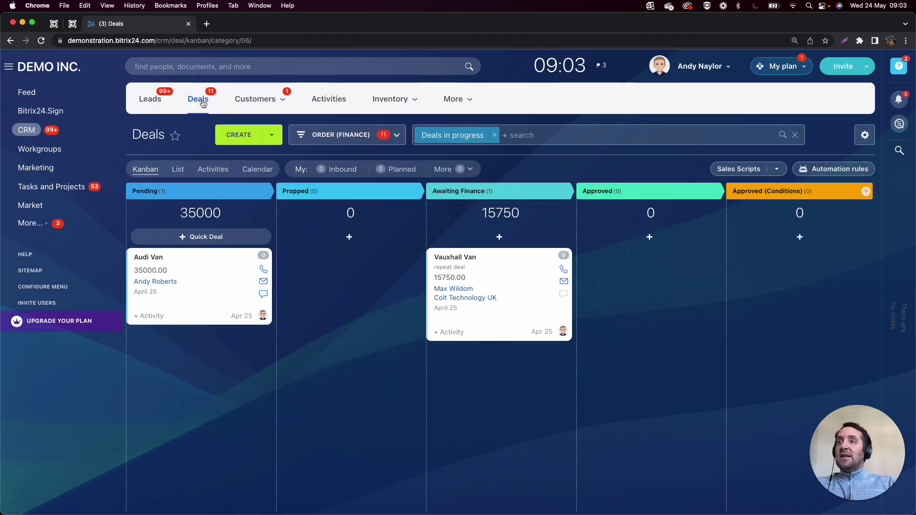
Switch the deals board from ORDER (FINANCE) to Sales Pipeline.
click(354, 135)
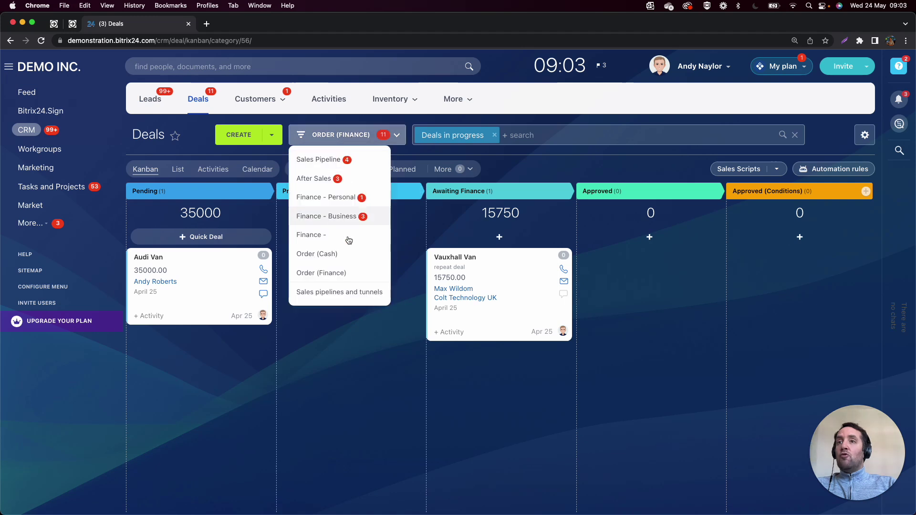
click(323, 161)
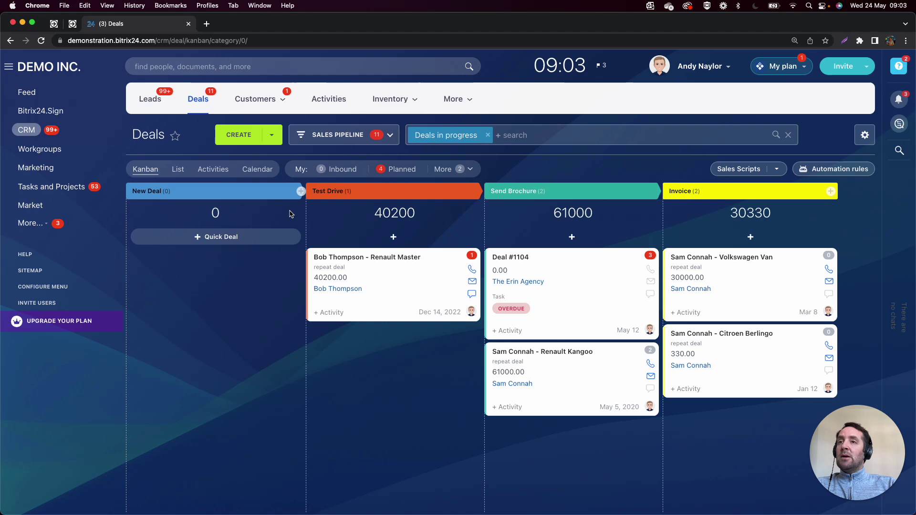
Preview and close the Sales Pipeline new-deal form, then switch the board to Finance - Business.
click(241, 135)
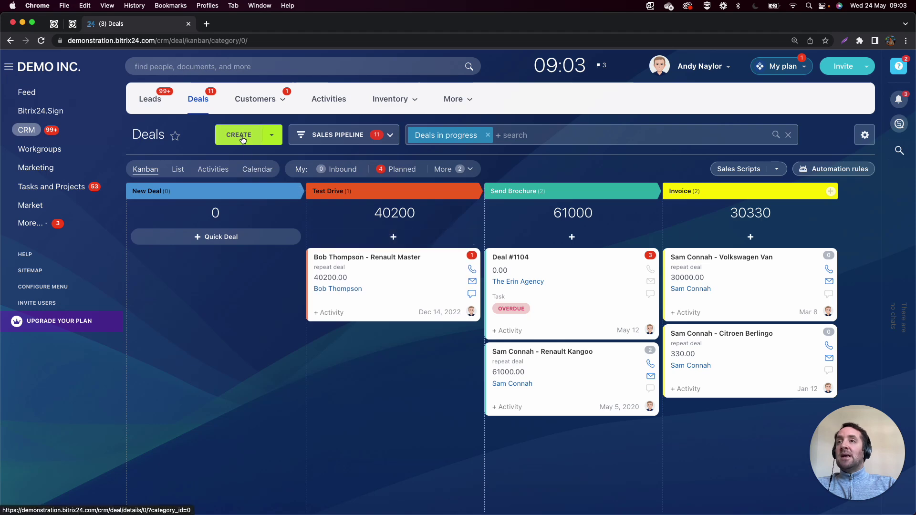
scroll(248, 279, down, 10)
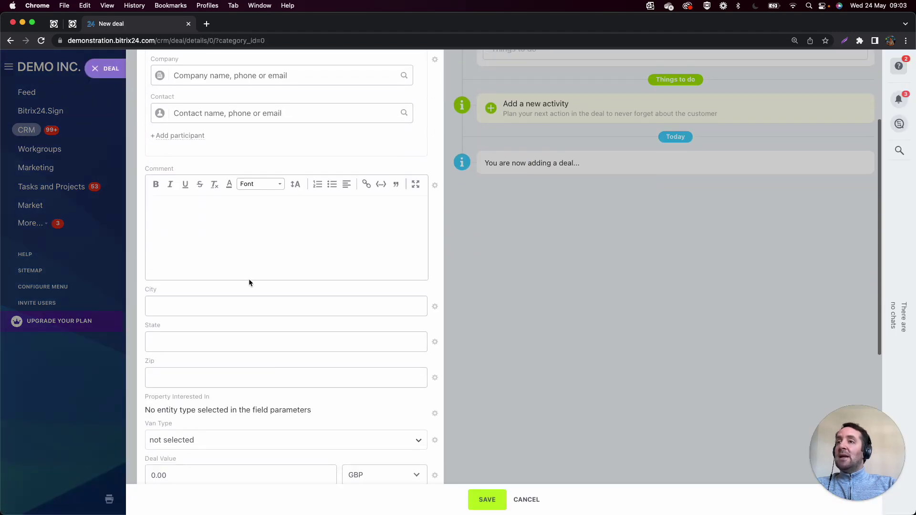
scroll(249, 279, down, 2)
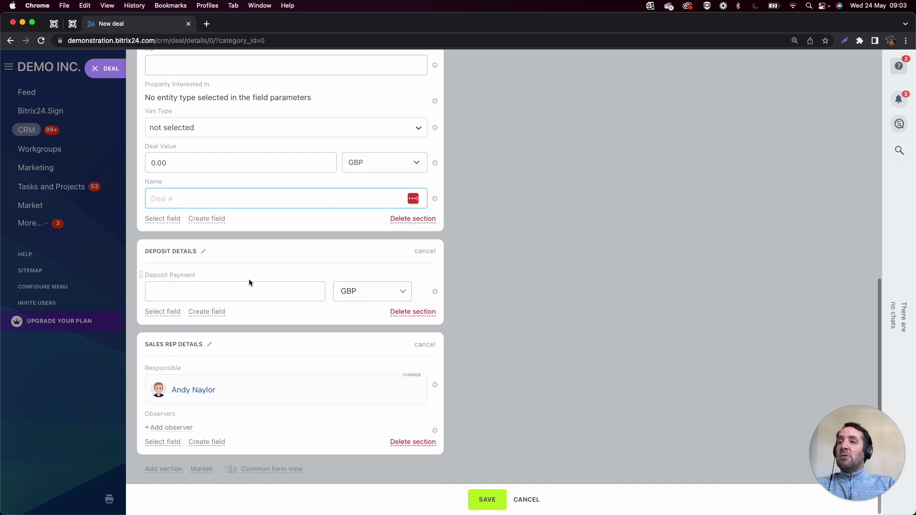
scroll(249, 279, up, 10)
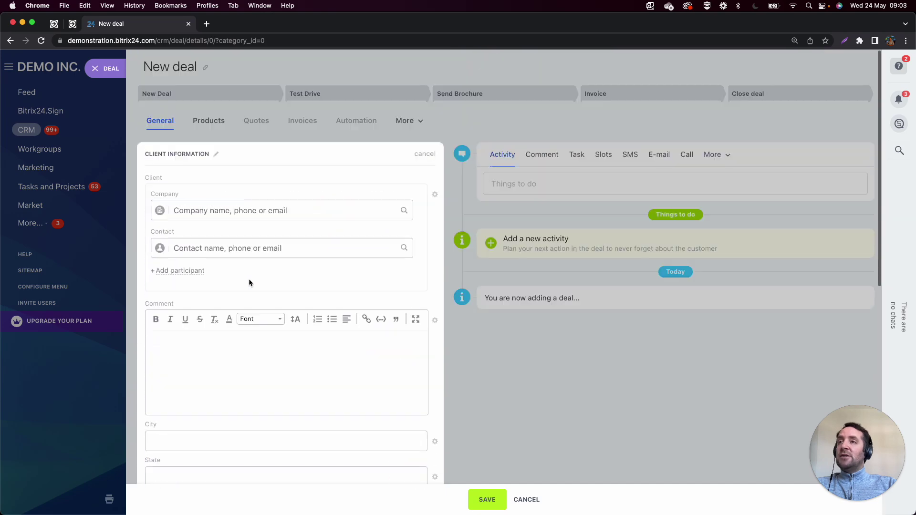
click(96, 69)
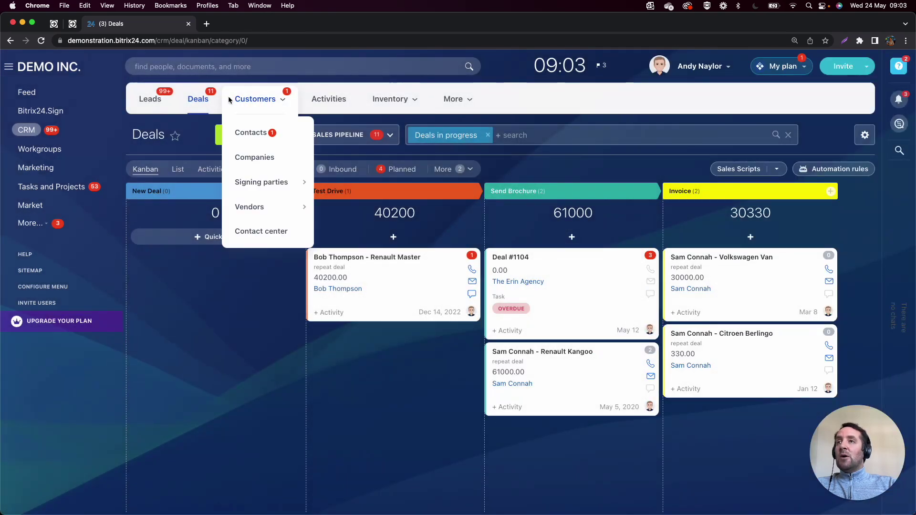
click(336, 135)
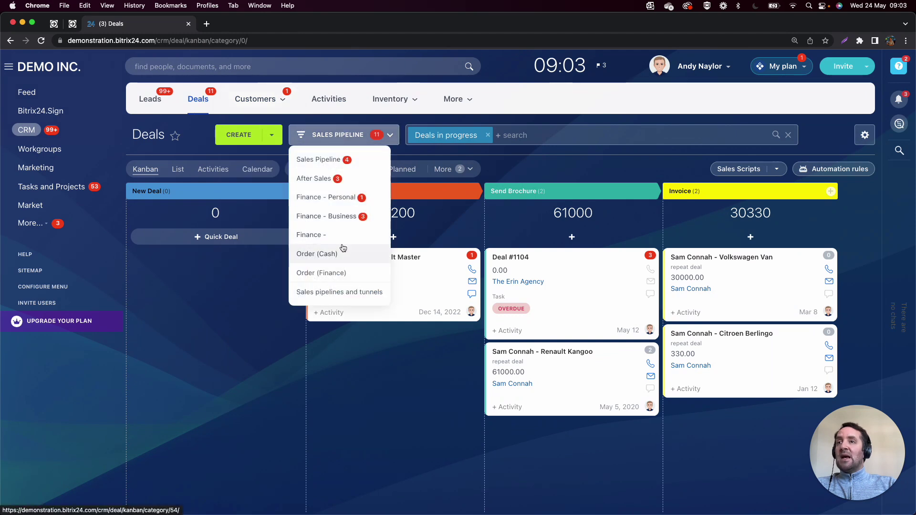
click(343, 220)
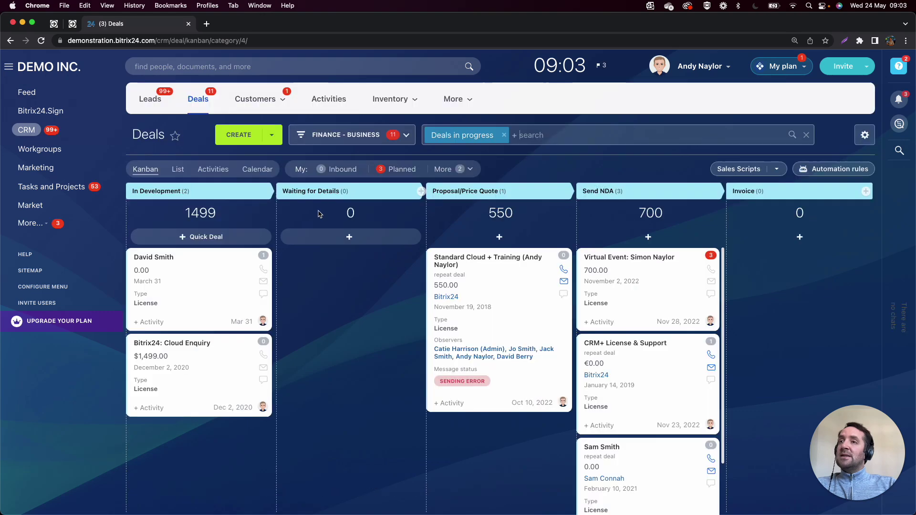
Scroll through the Finance - Business New deal form's sections, then close it.
click(242, 135)
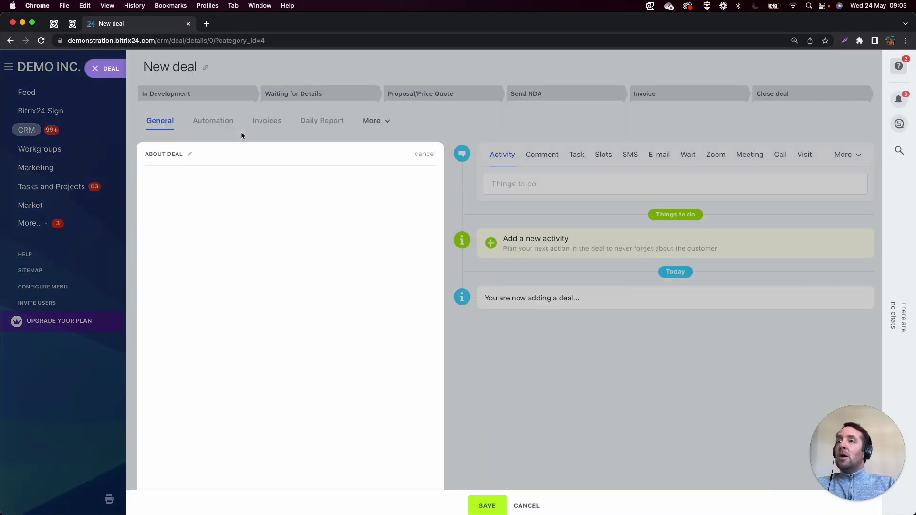
scroll(257, 283, down, 3)
scroll(258, 283, down, 2)
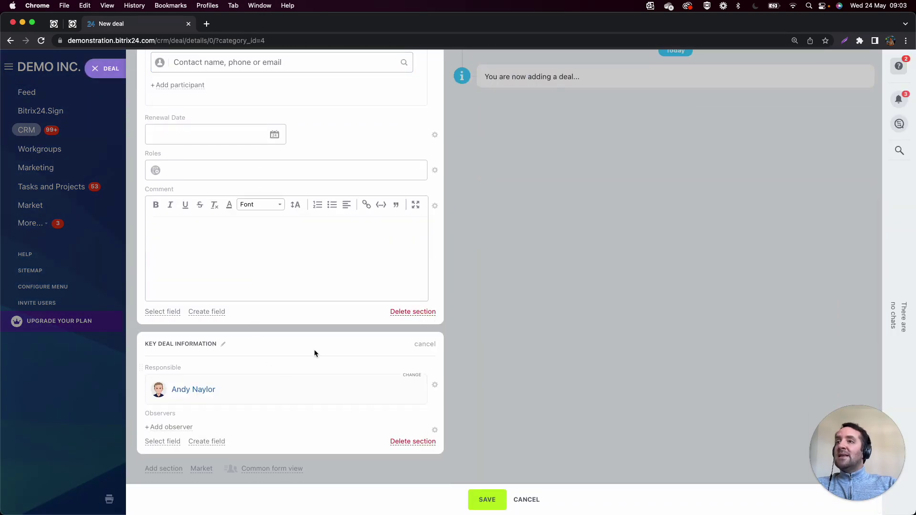
scroll(371, 353, up, 3)
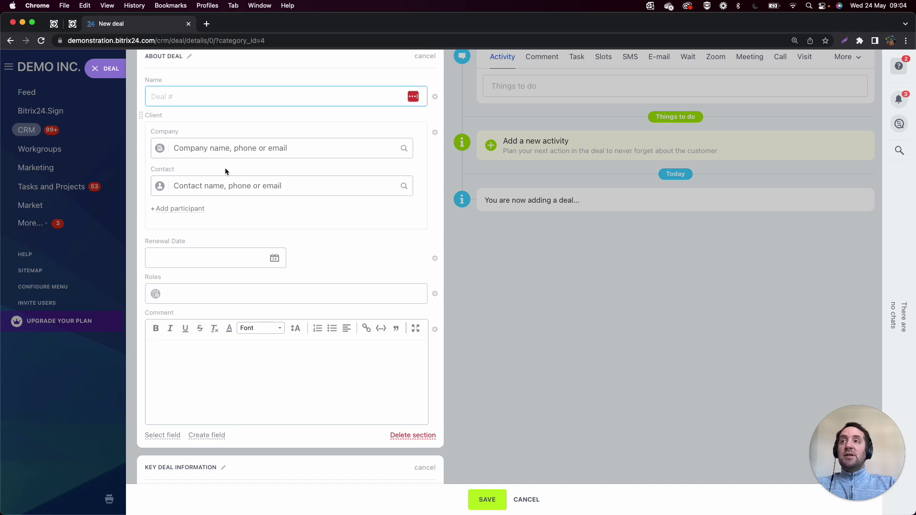
scroll(225, 167, up, 1)
click(96, 70)
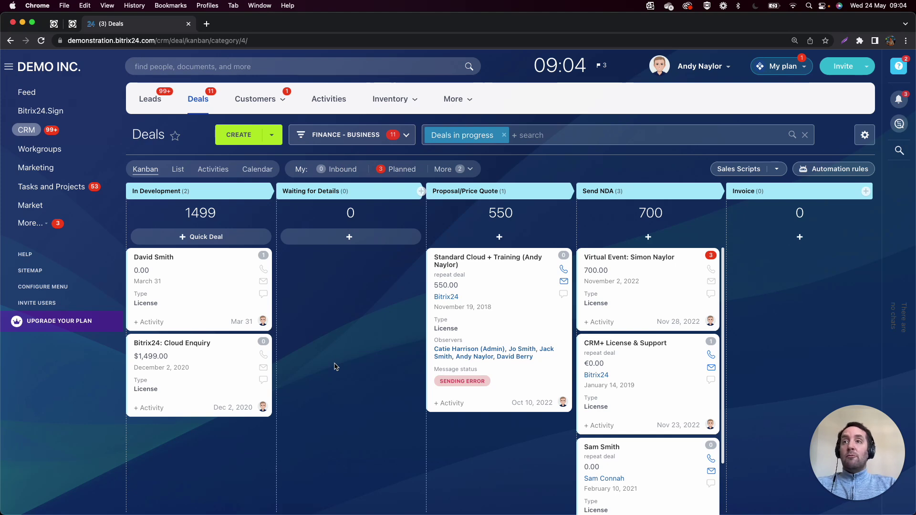
click(344, 135)
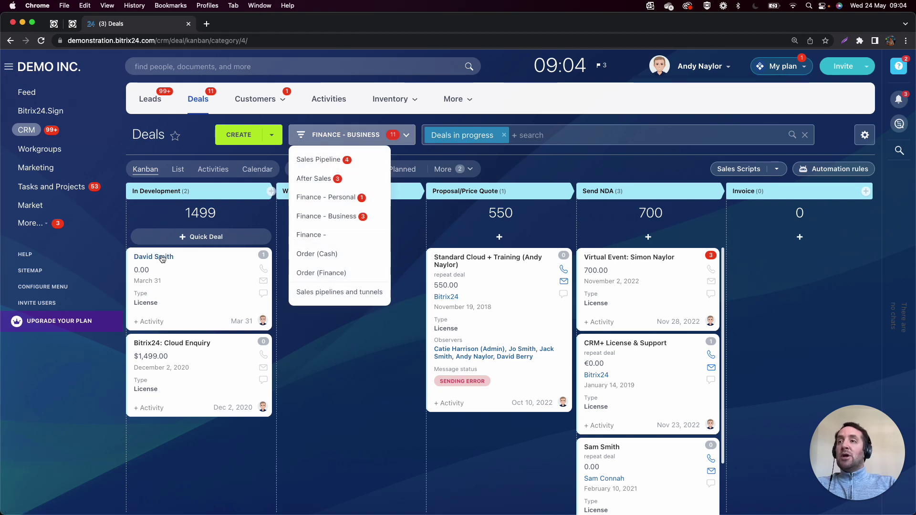
Inspect a new Finance - Business deal's addable fields and Comment field settings, then close it unchanged.
click(238, 136)
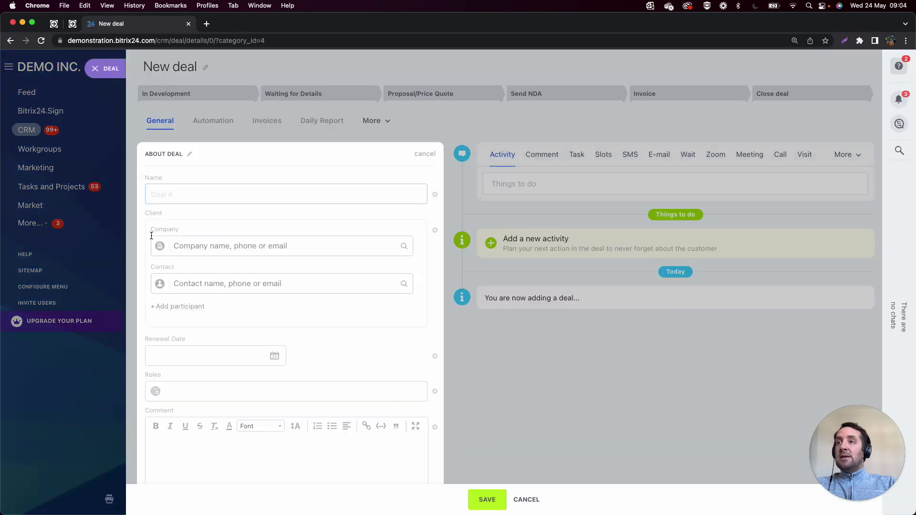
scroll(223, 401, down, 5)
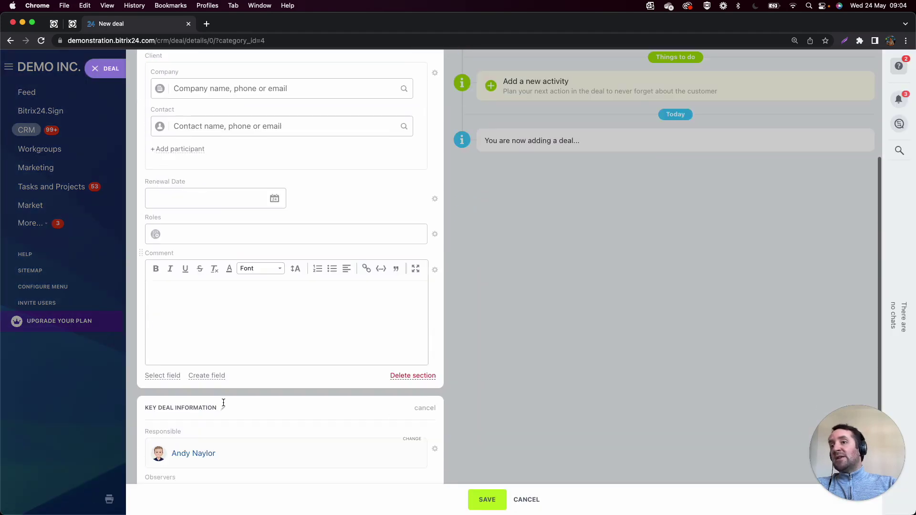
click(169, 323)
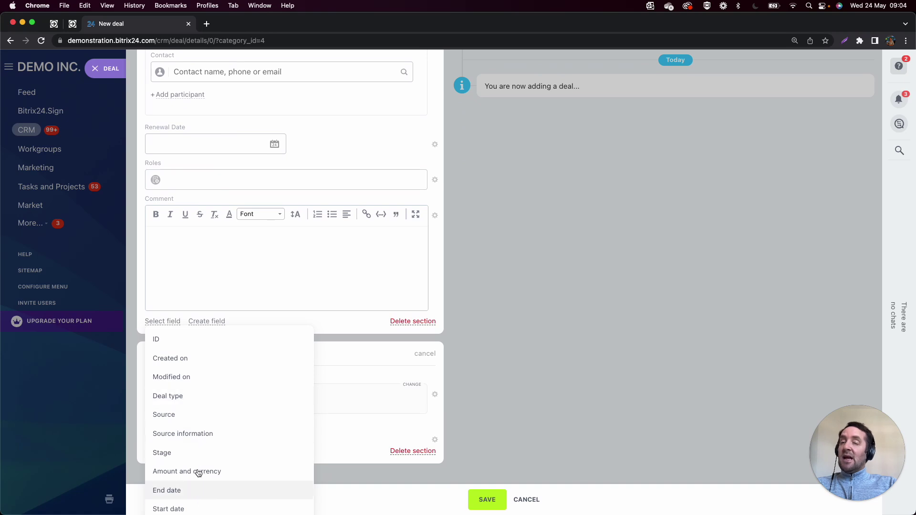
click(456, 239)
click(438, 217)
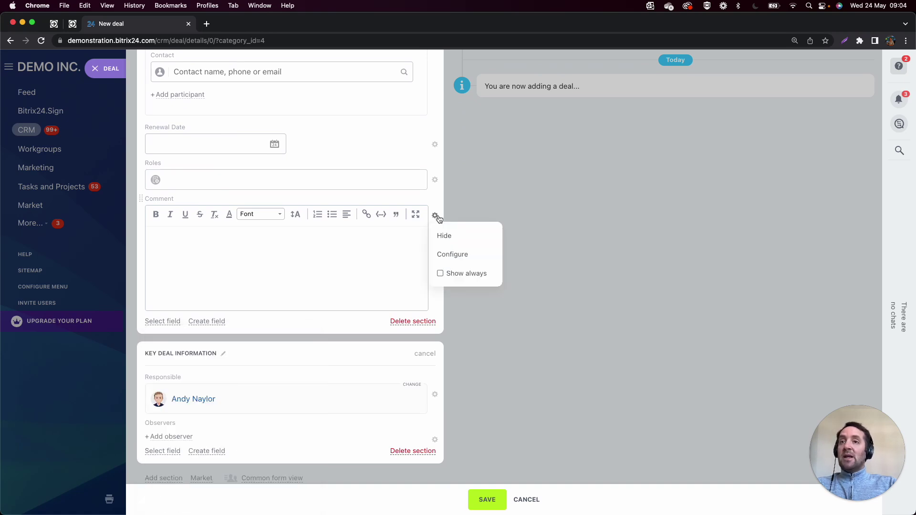
click(493, 201)
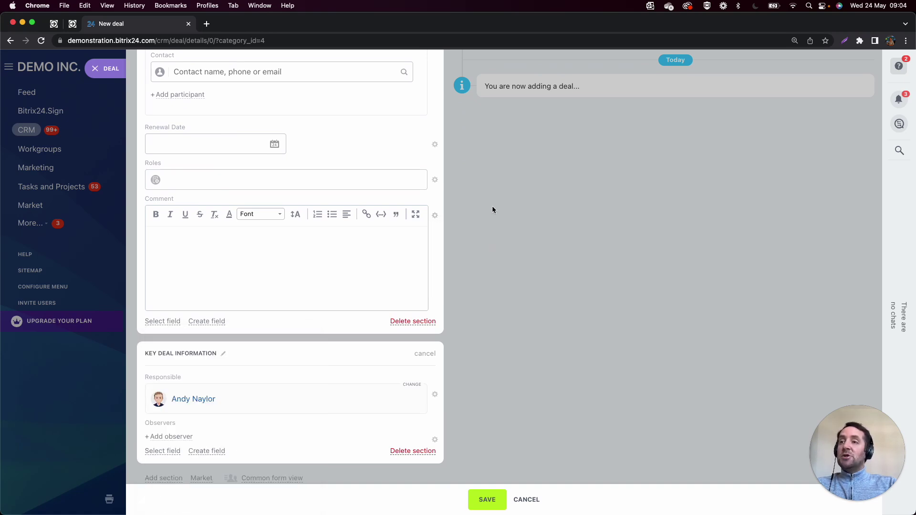
click(97, 70)
click(406, 135)
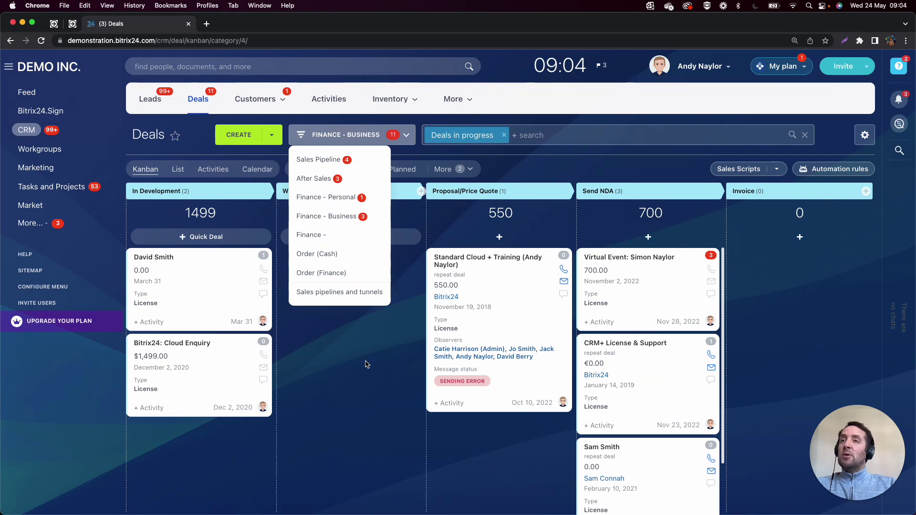
Close the pipeline dropdown, leaving the Finance - Business board in view.
click(365, 367)
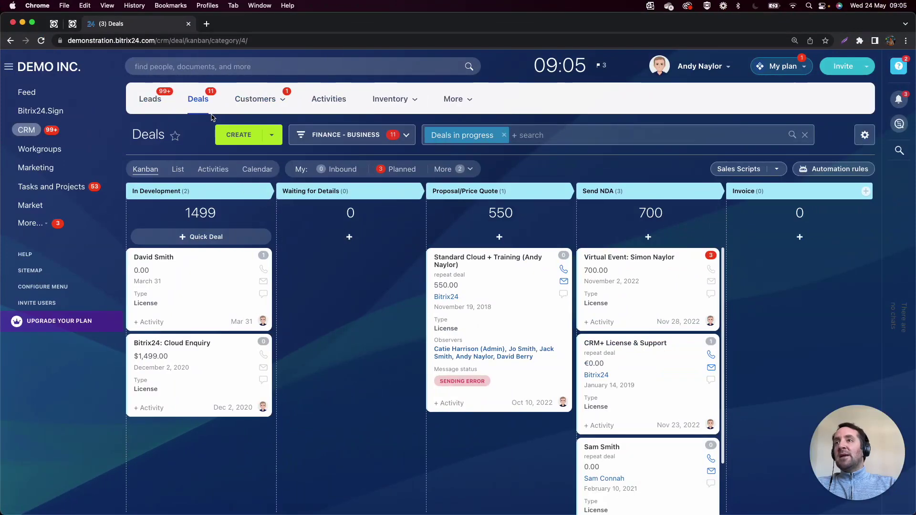
In the first In Development deal, require Roles only at Send NDA, Invoice and Closed Won.
click(165, 257)
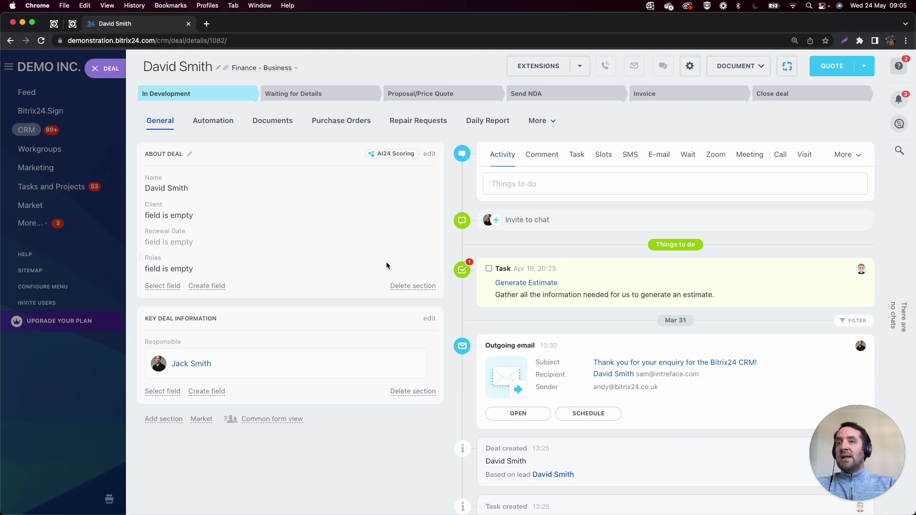
click(435, 259)
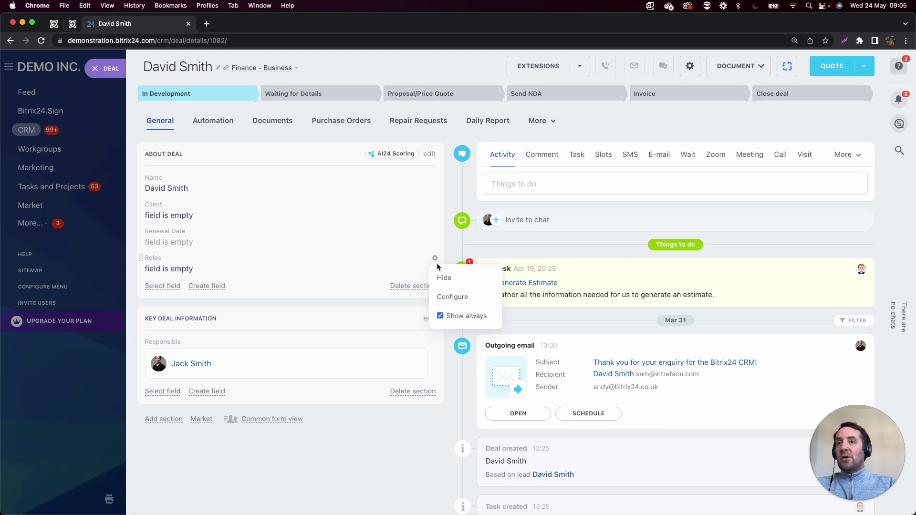
click(452, 297)
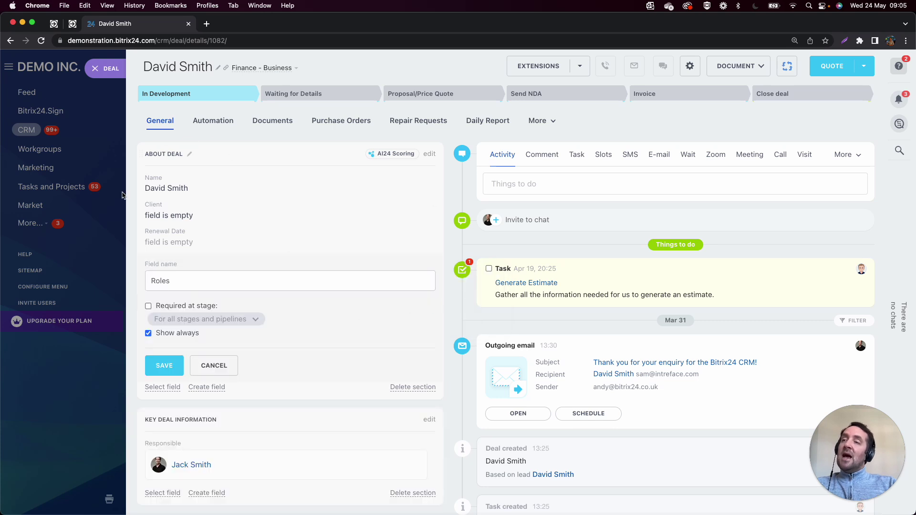
click(160, 289)
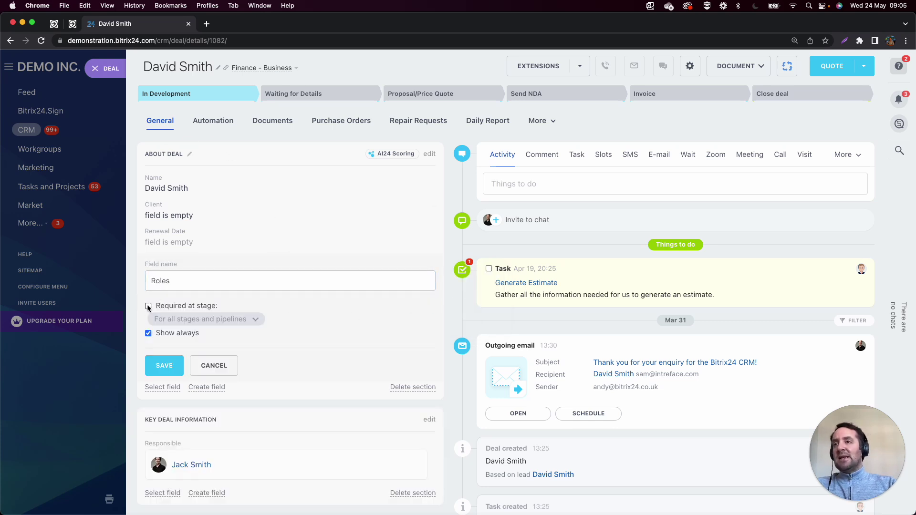
click(148, 306)
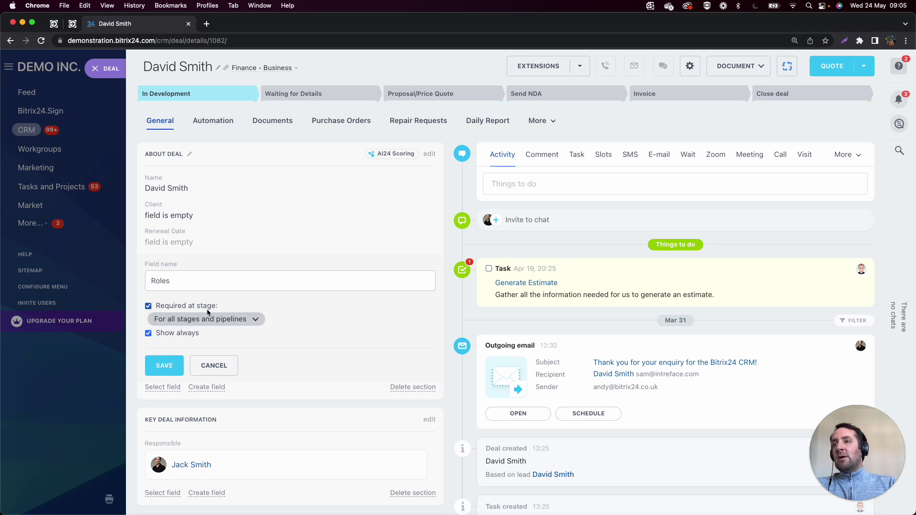
click(211, 321)
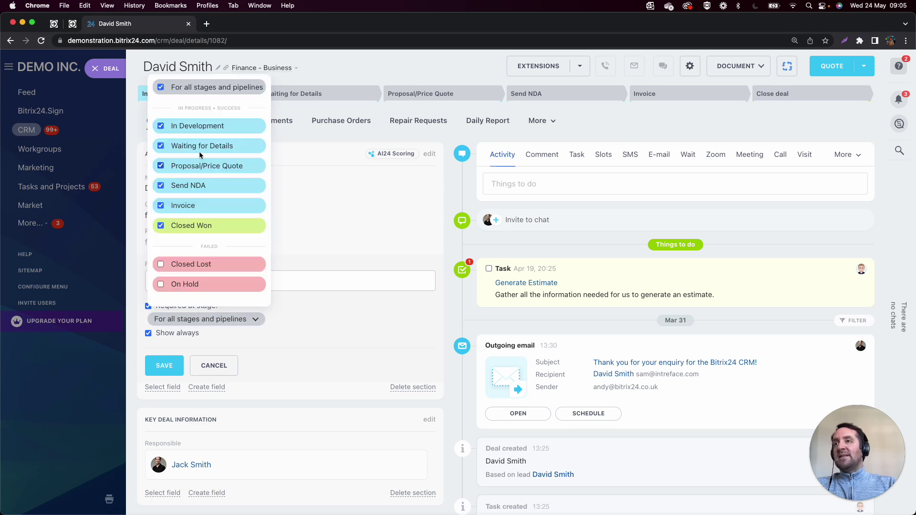
click(160, 126)
click(161, 146)
click(161, 166)
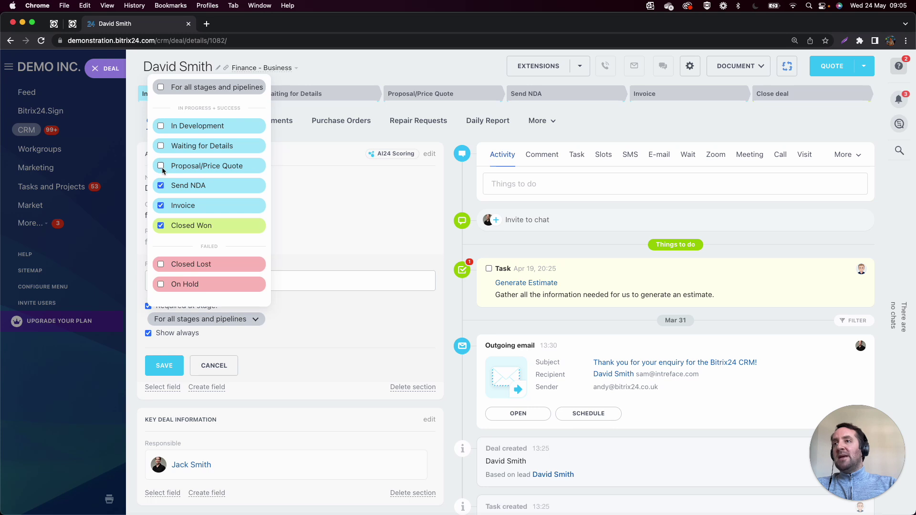
click(270, 340)
click(165, 366)
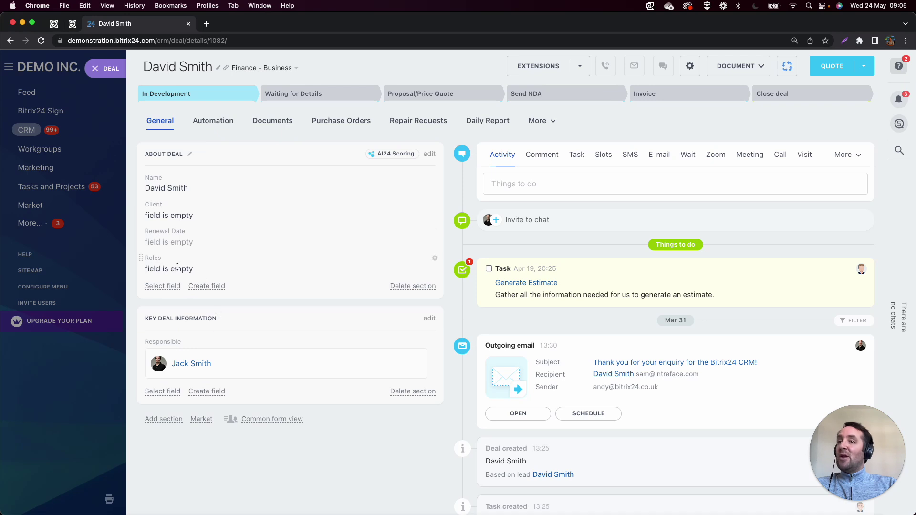
click(544, 97)
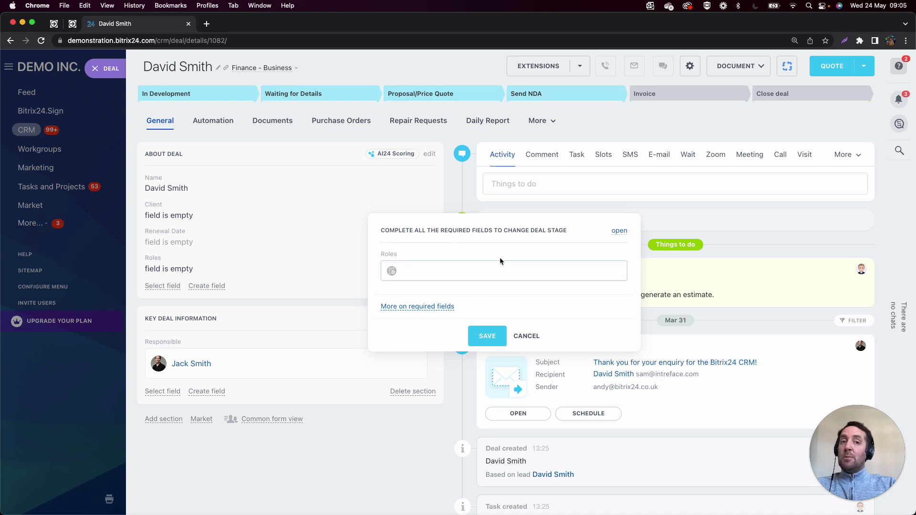
click(535, 340)
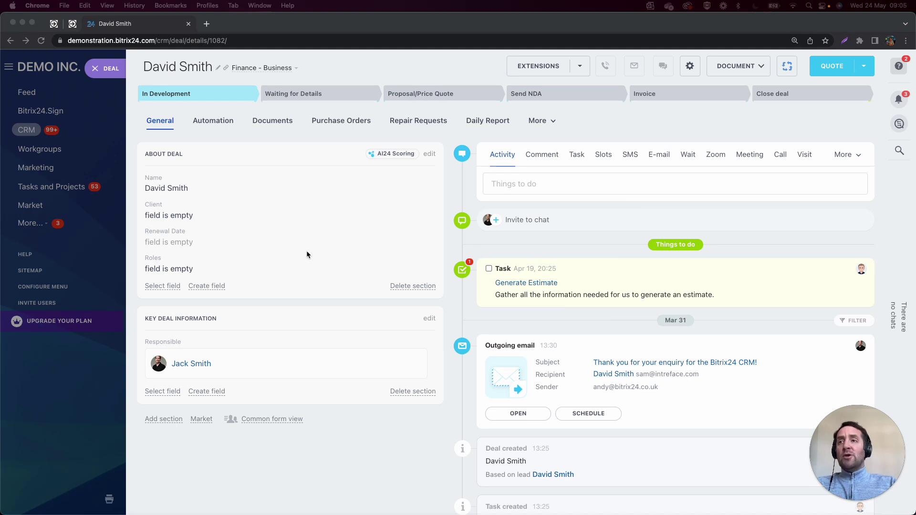
Open the Roles field's settings and close them without changes.
click(430, 260)
click(435, 262)
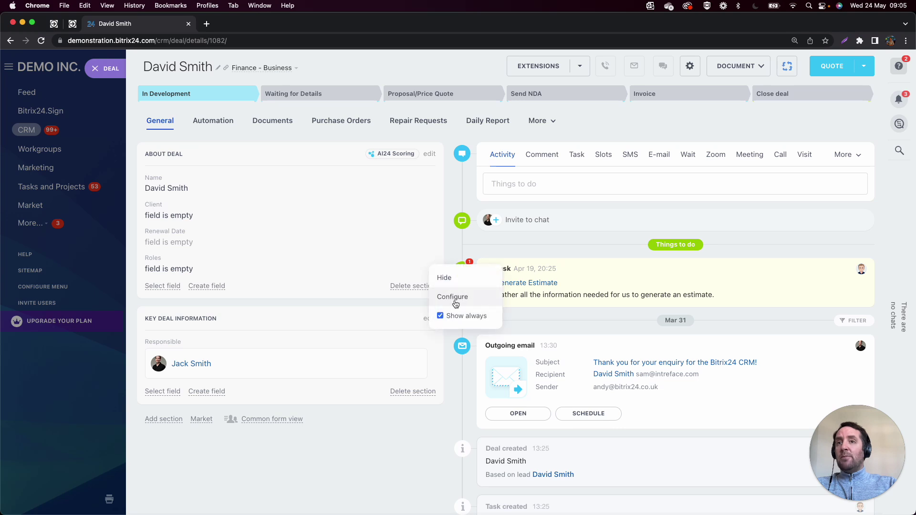
click(454, 299)
click(214, 365)
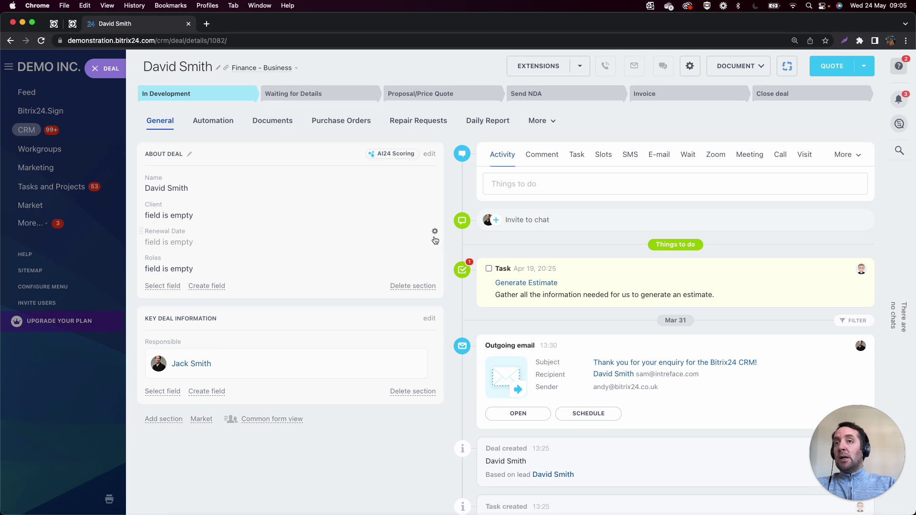
Restrict the Renewal Date field to 'selected users only', add one colleague, and save.
click(435, 231)
click(449, 266)
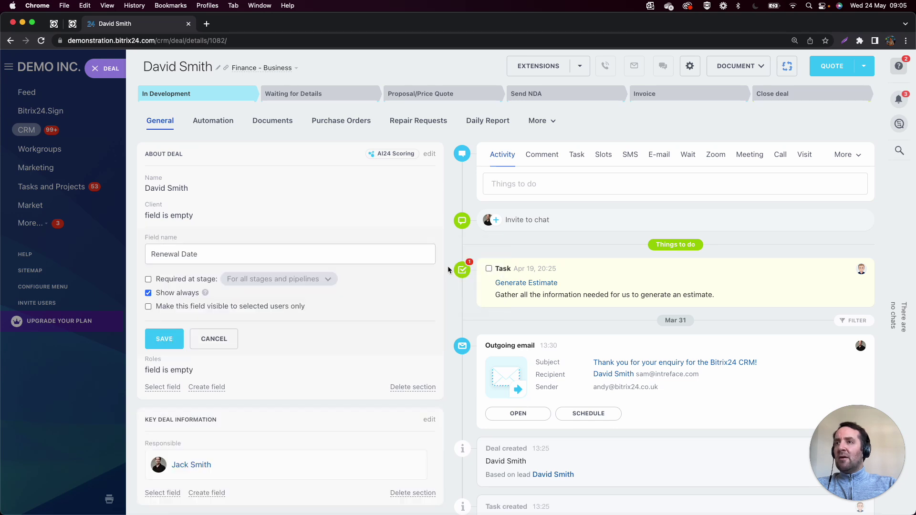
click(175, 258)
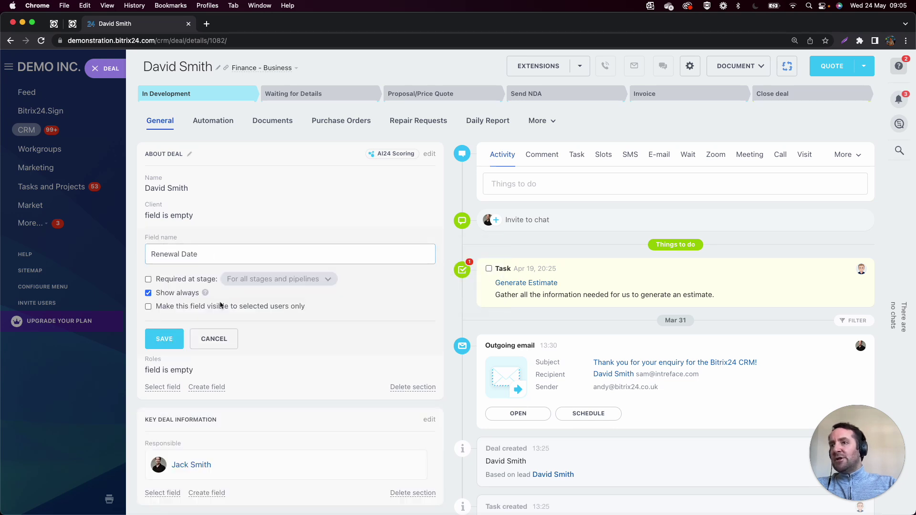
click(169, 308)
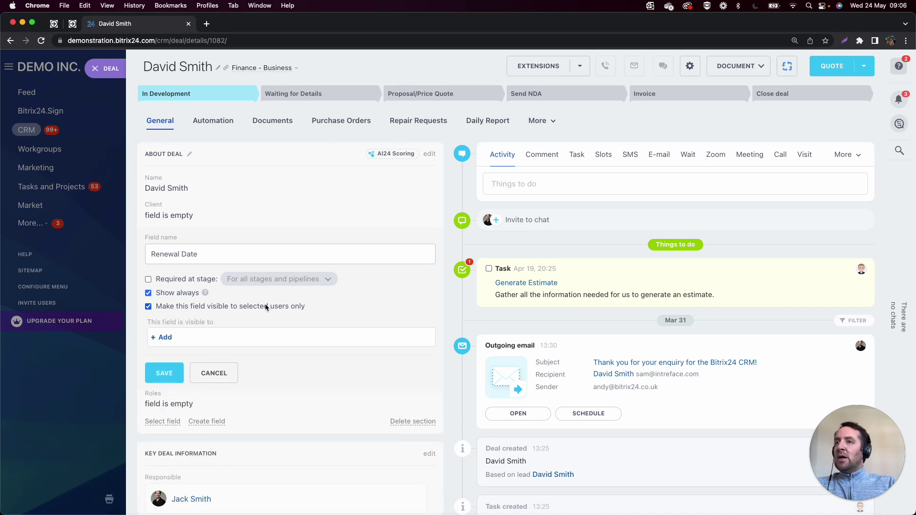
click(166, 338)
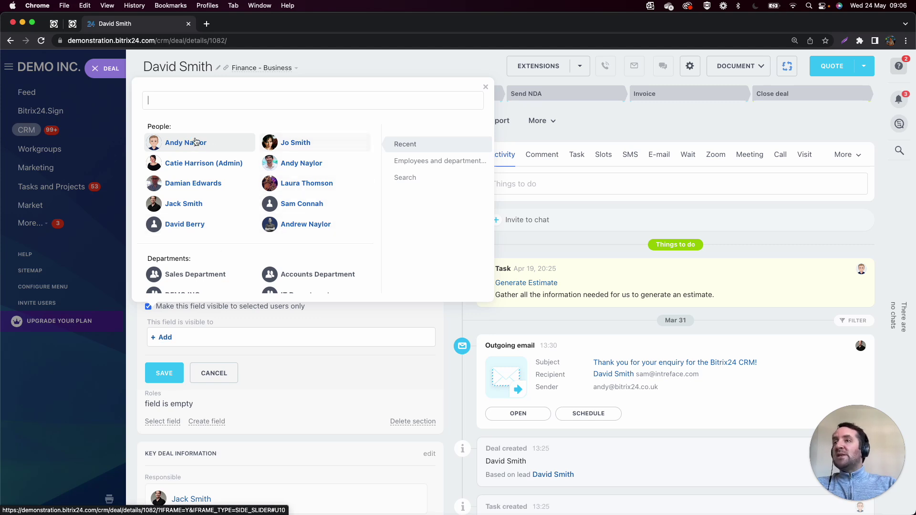
click(302, 143)
click(286, 374)
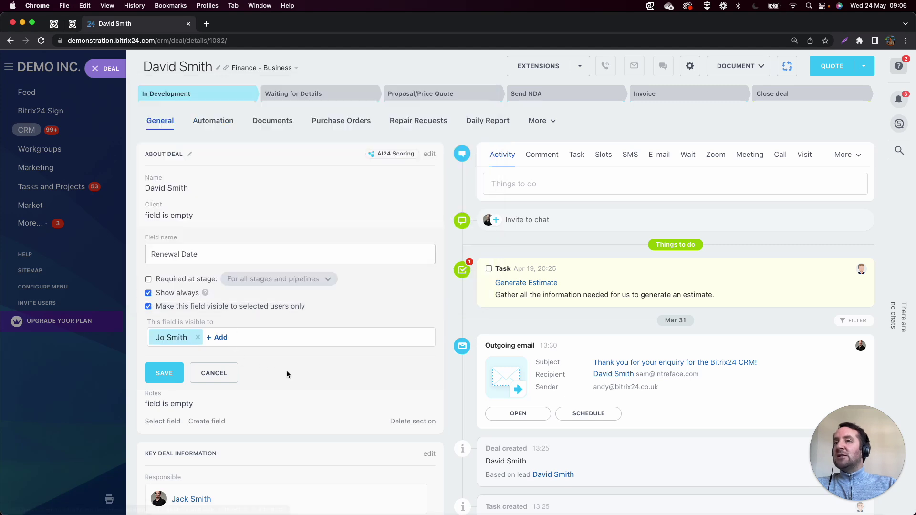
click(167, 375)
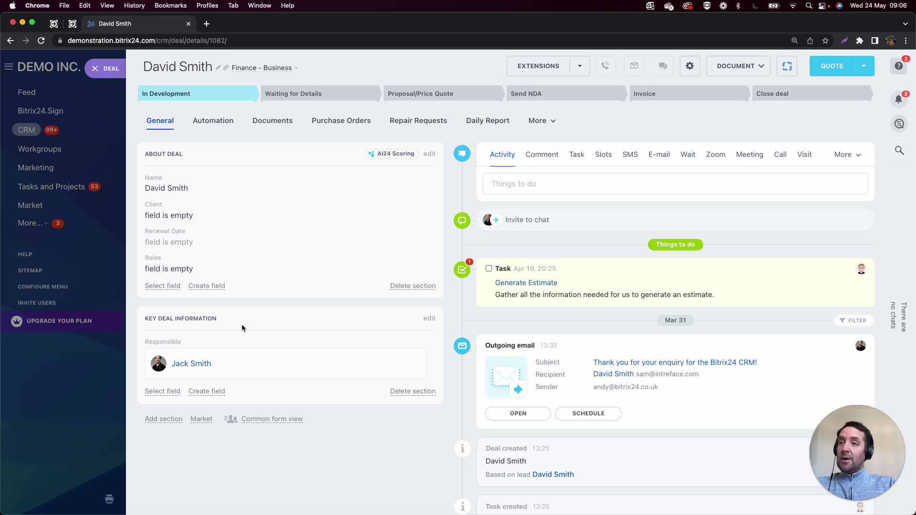
Create a new deal card view named 'Finance', assign two users to it, and save.
click(280, 422)
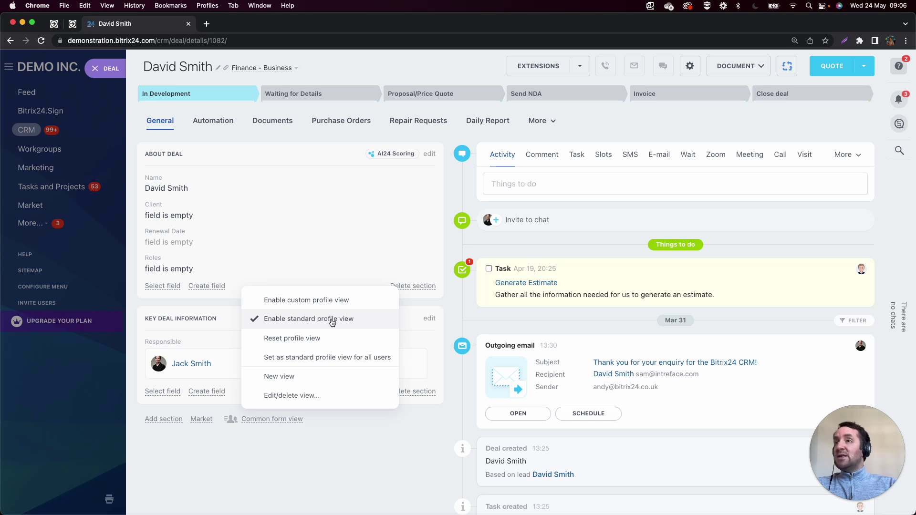
click(306, 378)
click(418, 231)
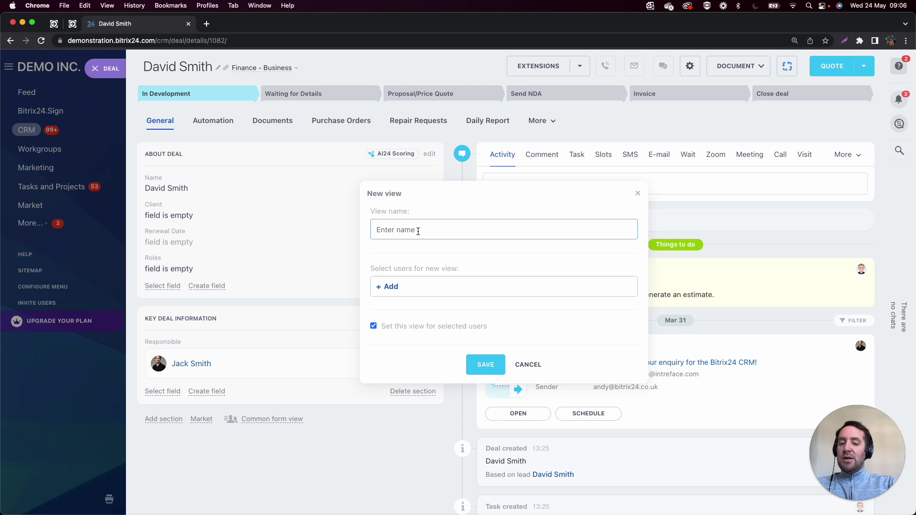
text(Fund)
key(BackSpace)
key(BackSpace)
key(BackSpace)
text(ina)
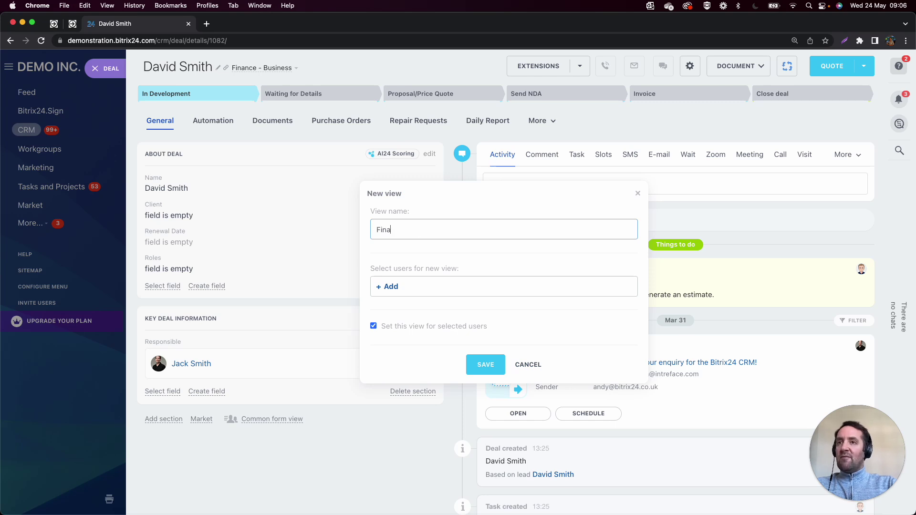
text(nce)
click(388, 287)
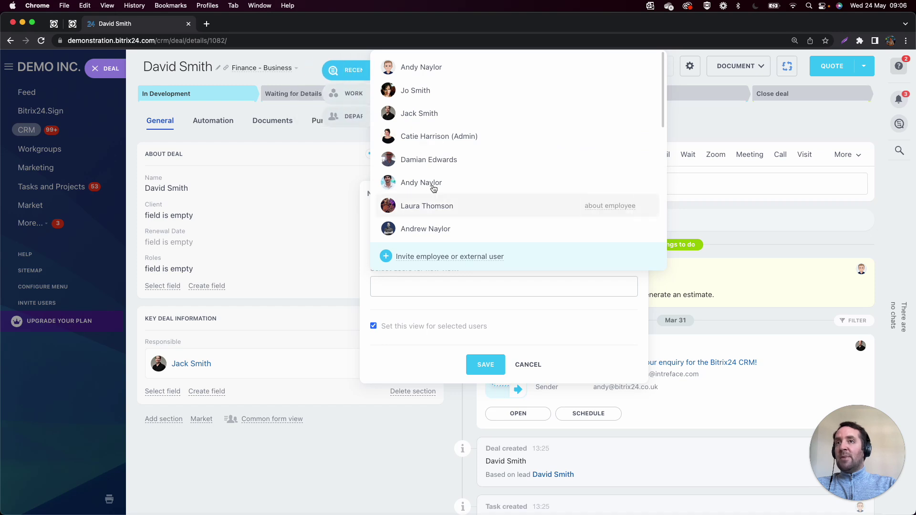
click(419, 98)
click(421, 114)
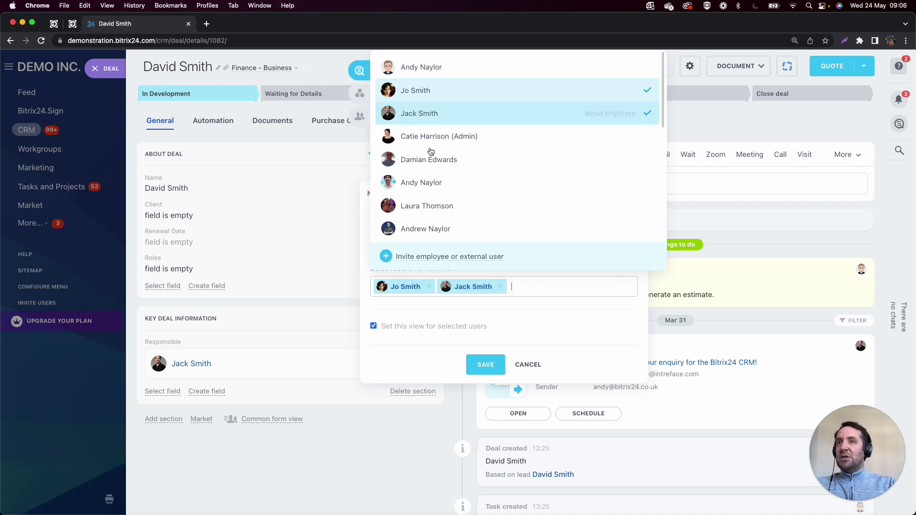
click(514, 342)
click(486, 363)
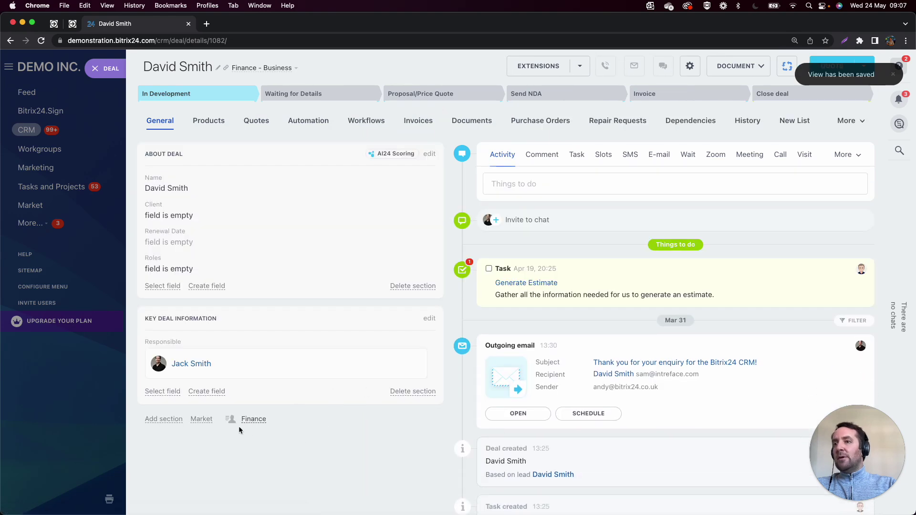
Add the Deal type and End date fields to the About Deal section.
click(168, 289)
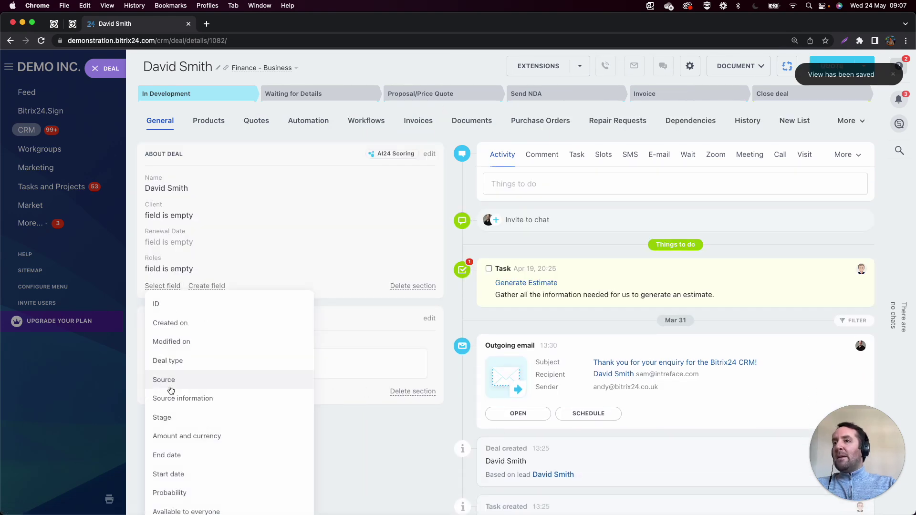
scroll(172, 387, down, 3)
click(174, 231)
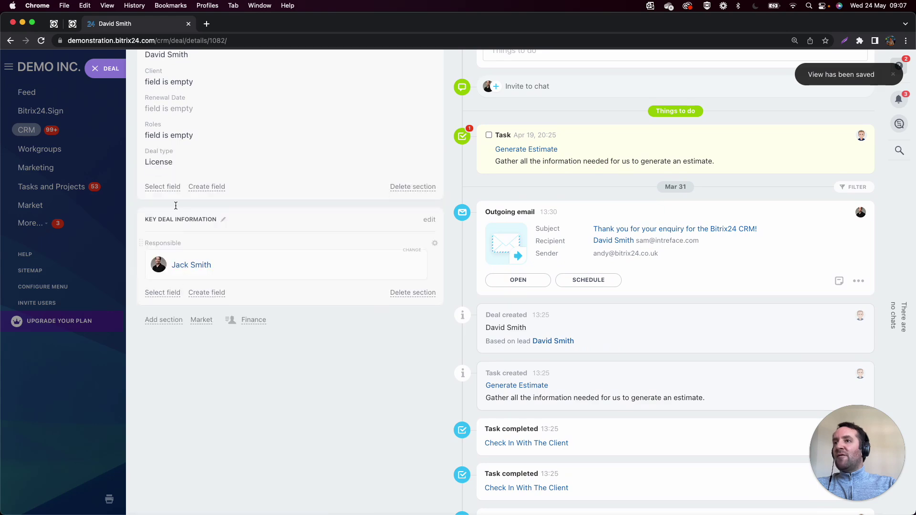
click(163, 179)
click(180, 338)
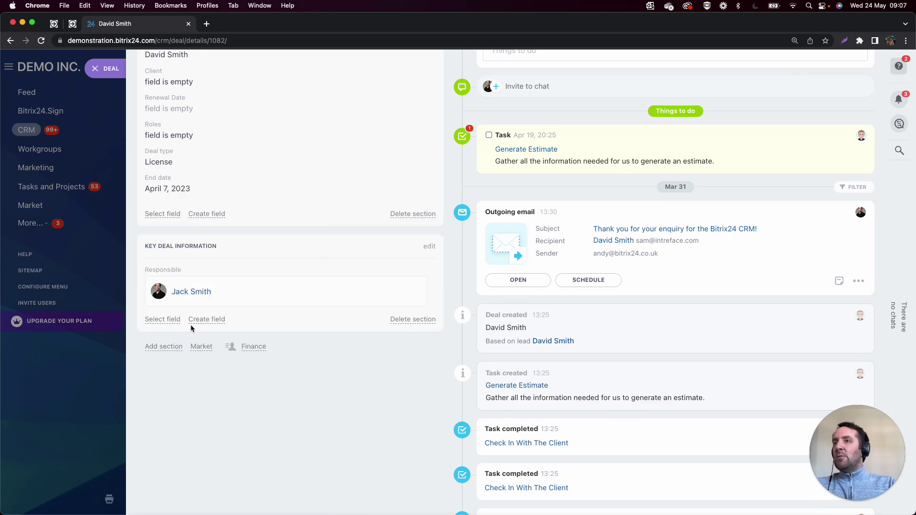
scroll(238, 242, up, 2)
scroll(197, 176, up, 2)
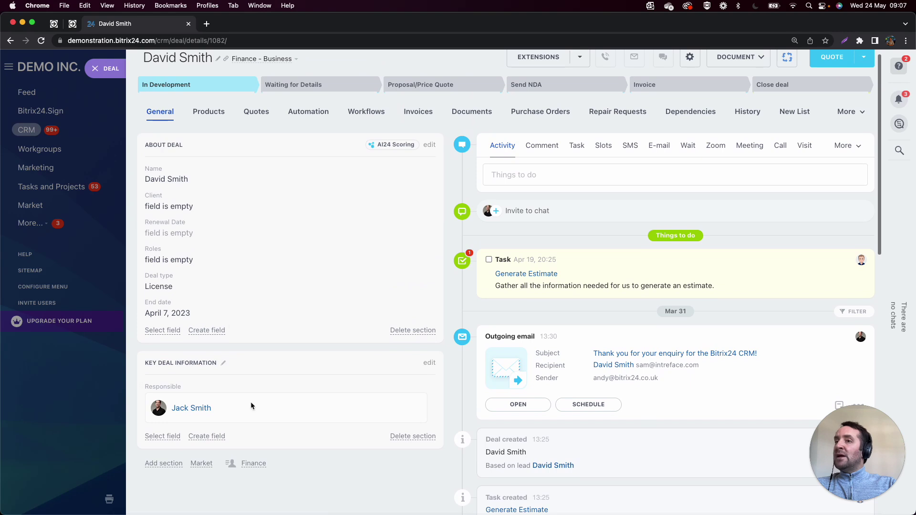
Switch the deal card to the standard view, then back to the Finance view.
click(253, 464)
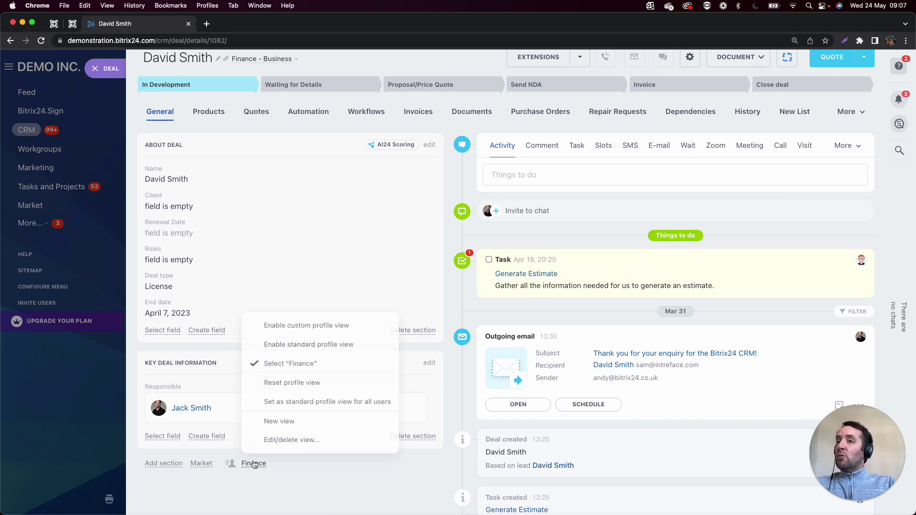
click(311, 347)
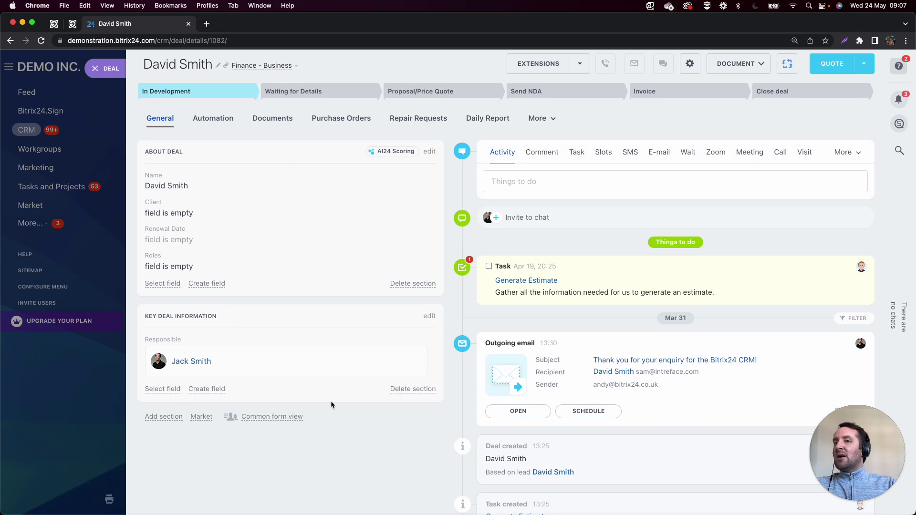
click(272, 417)
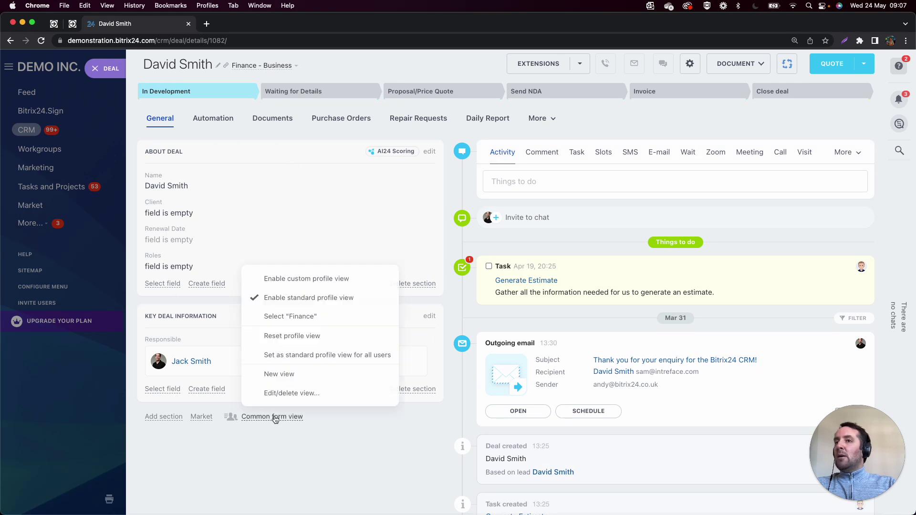
click(299, 317)
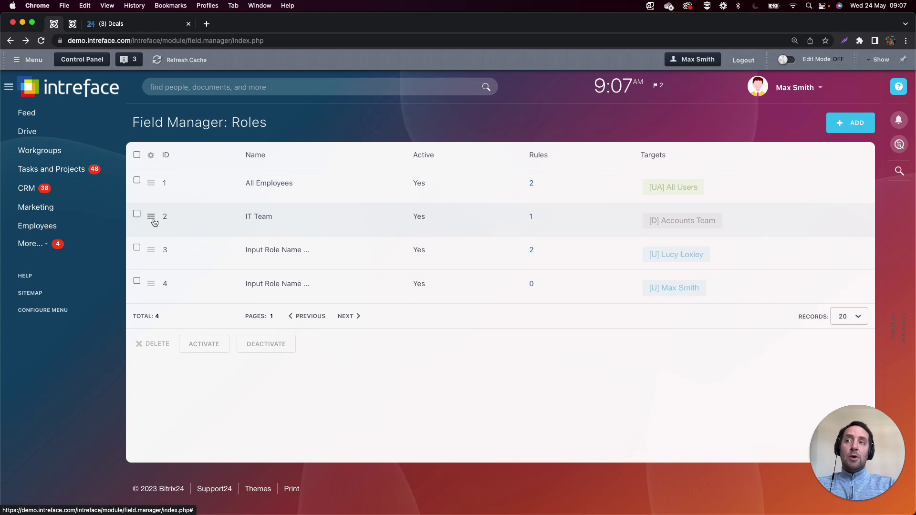
Open and close the IT Team role's settings, then show its field rules.
click(152, 221)
click(189, 218)
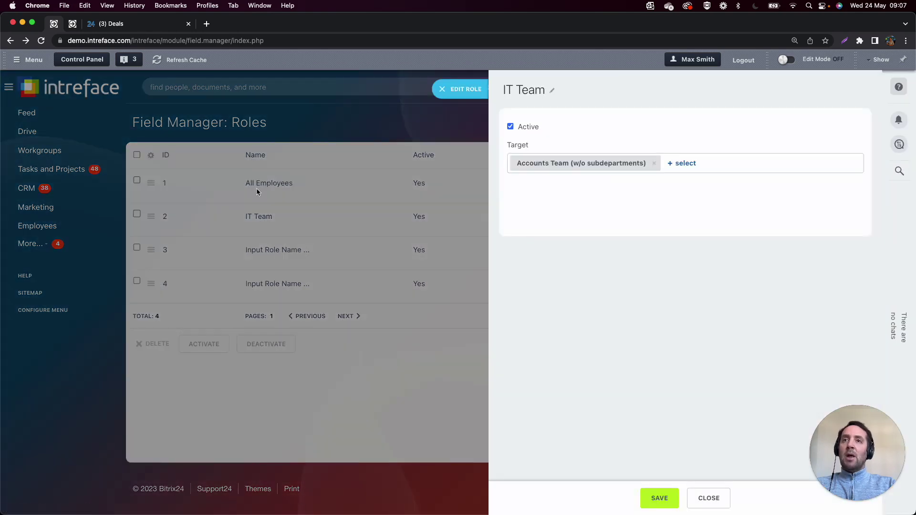
click(200, 186)
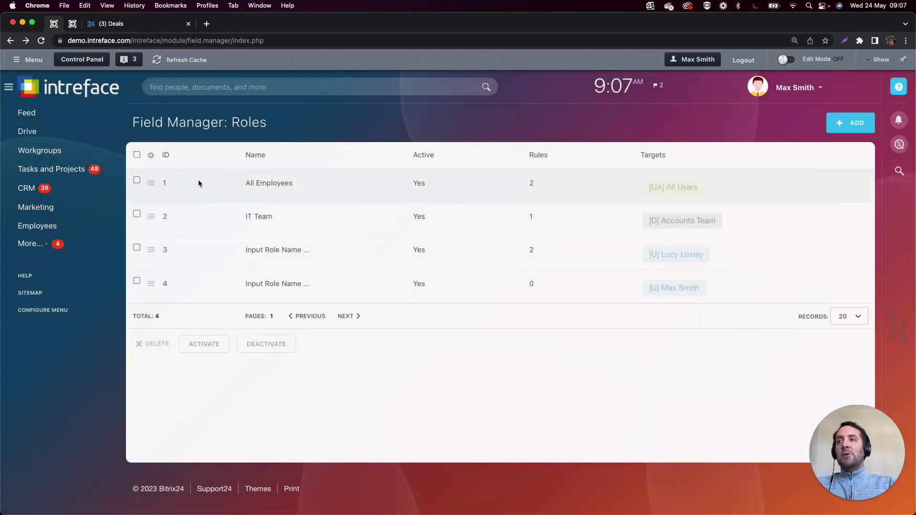
click(151, 218)
click(176, 256)
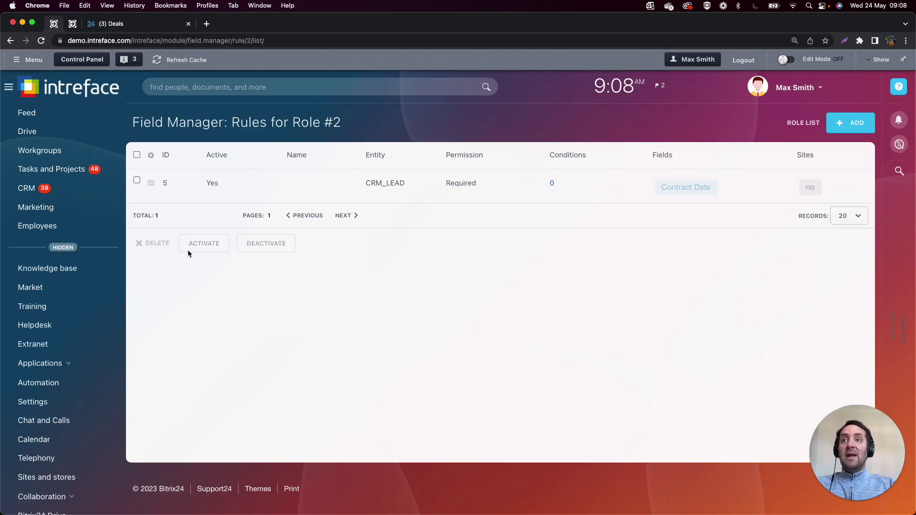
Start a CRM_COMPANY field rule, review its permission levels, then close it without saving.
click(854, 123)
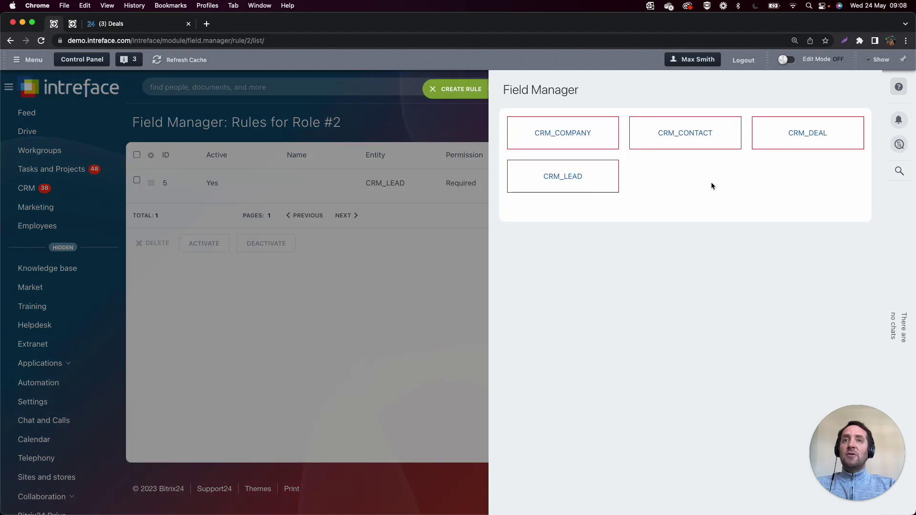
click(576, 140)
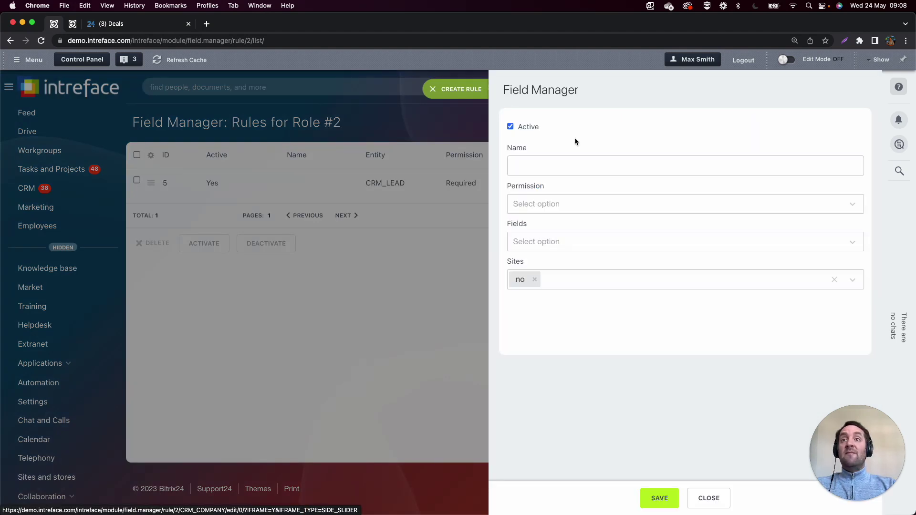
click(580, 204)
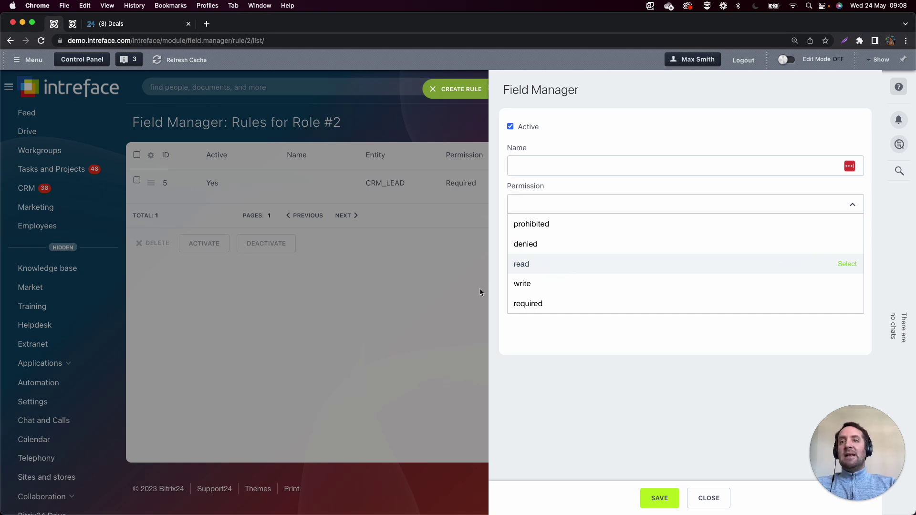
click(433, 92)
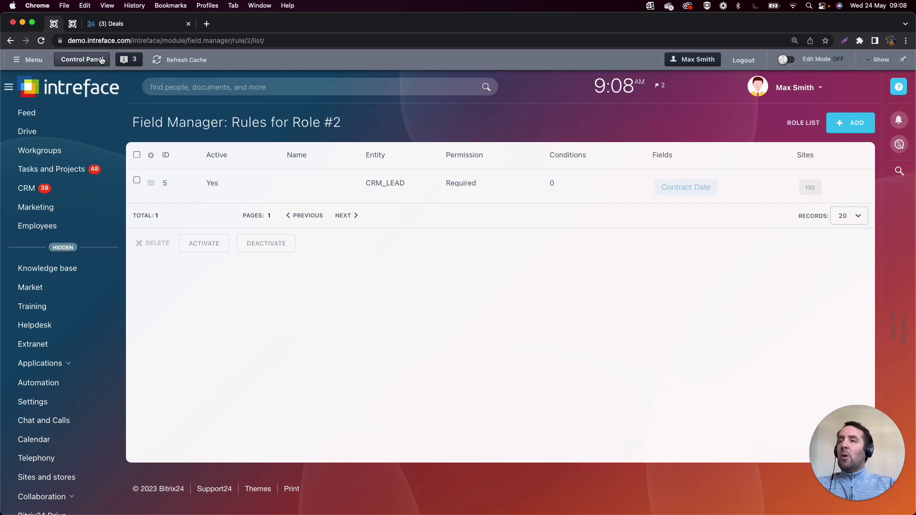
Start a new company from the Companies list with client type Startups UW.
click(73, 28)
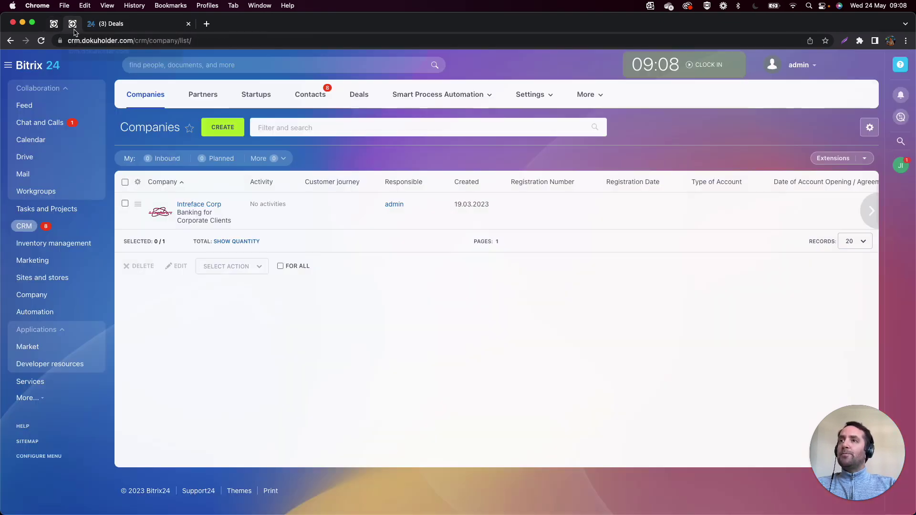
click(223, 128)
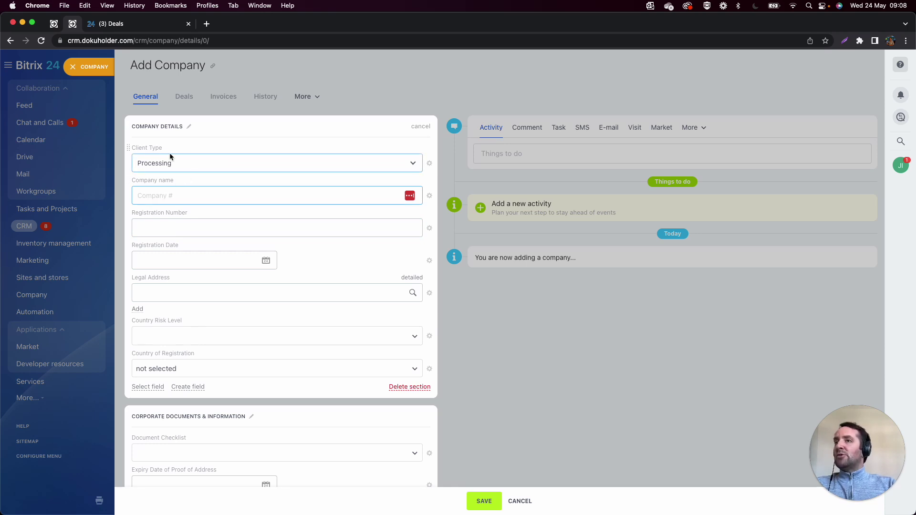
click(171, 164)
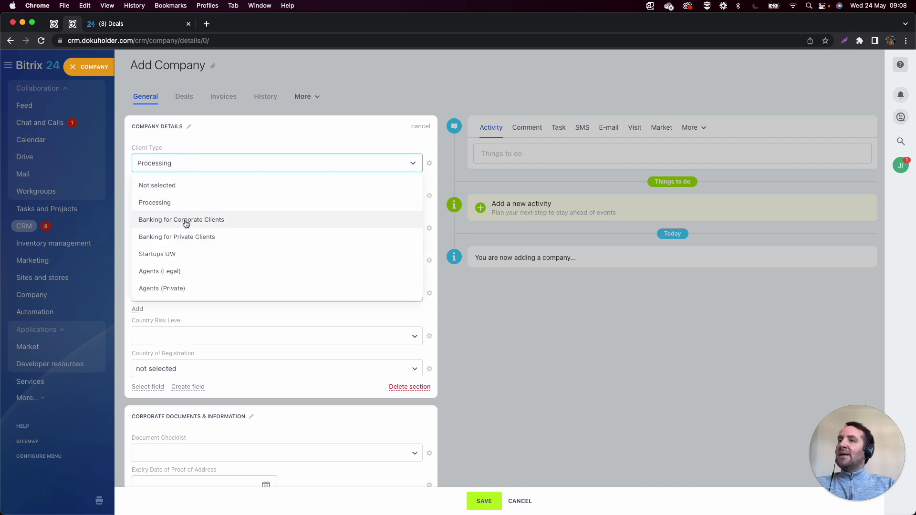
click(178, 257)
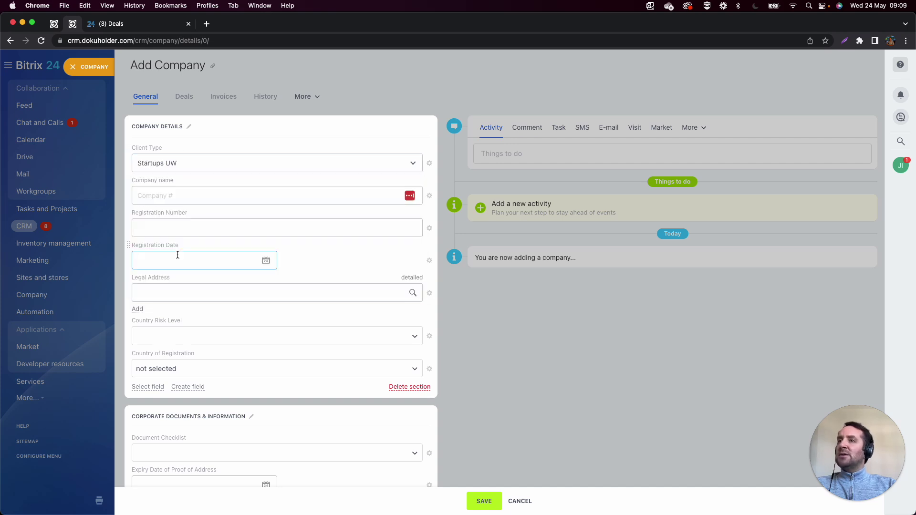
Change the client type to Agents (Private), then check the profile view list without changing it.
scroll(271, 270, down, 3)
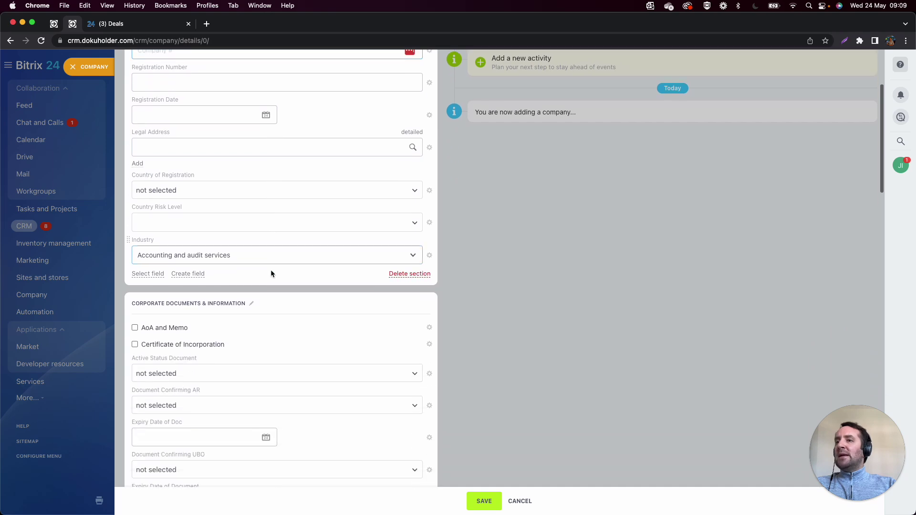
scroll(271, 270, down, 15)
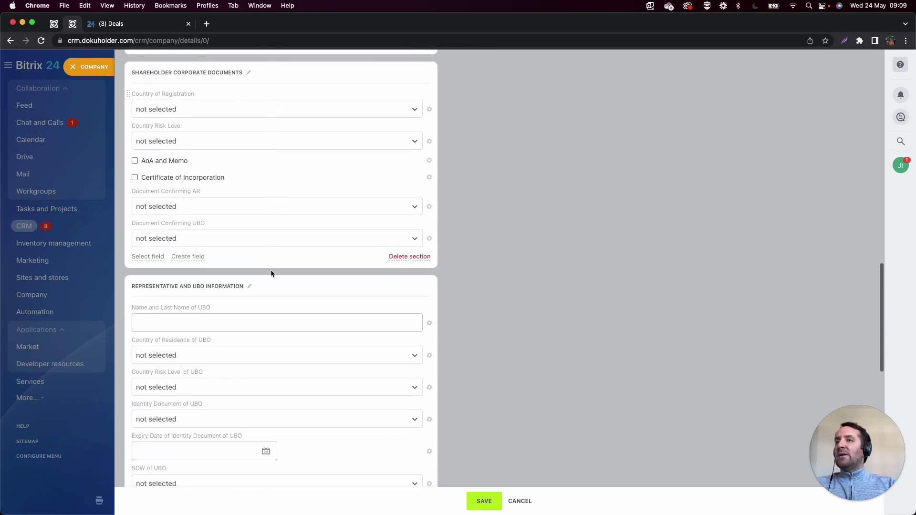
scroll(271, 270, down, 3)
scroll(271, 270, up, 20)
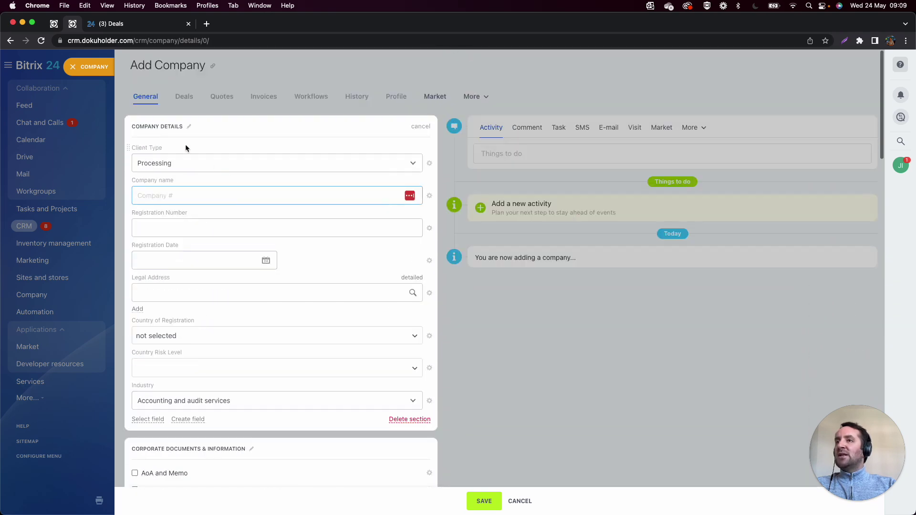
click(173, 162)
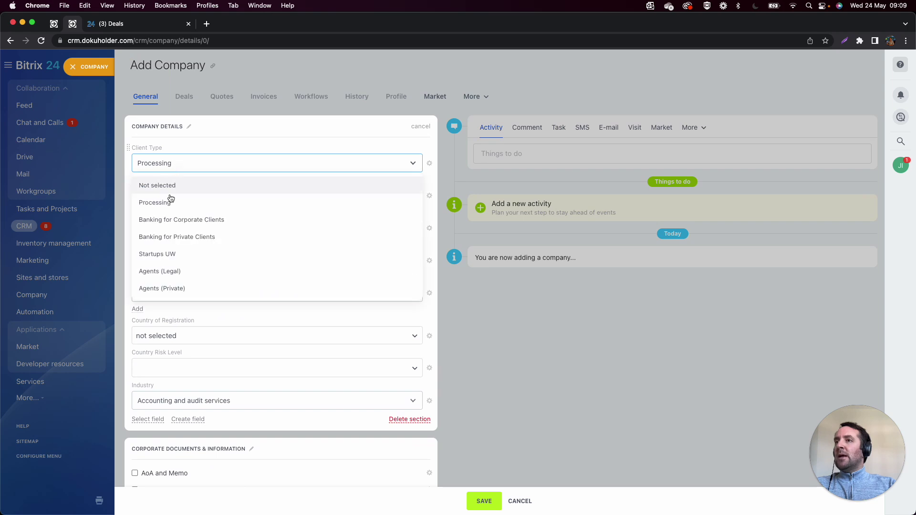
click(178, 289)
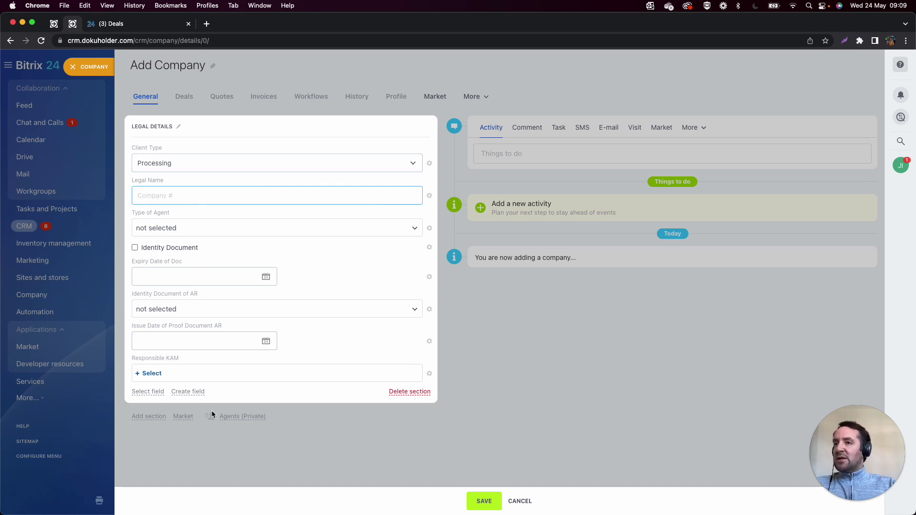
click(239, 417)
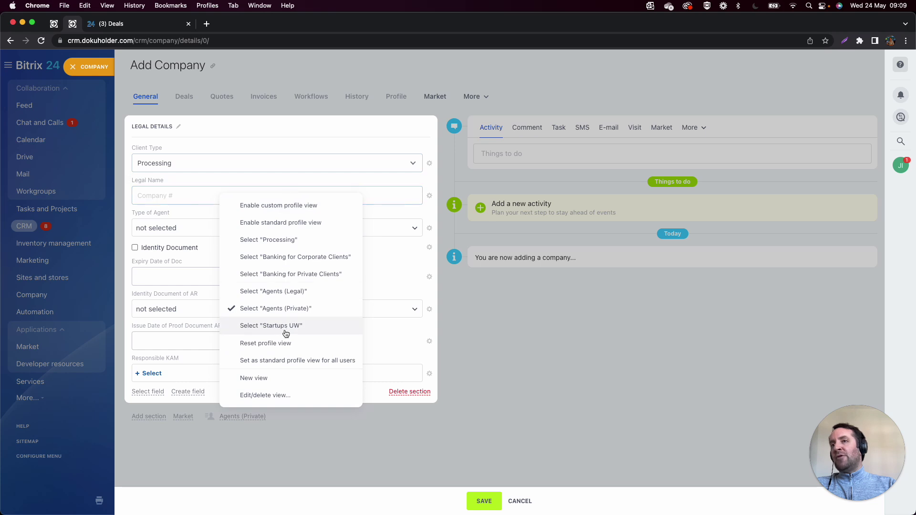
click(572, 416)
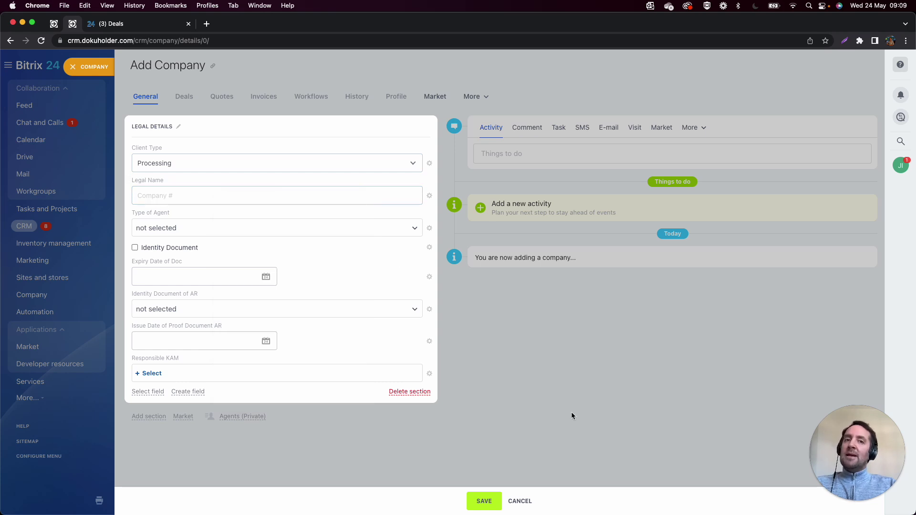